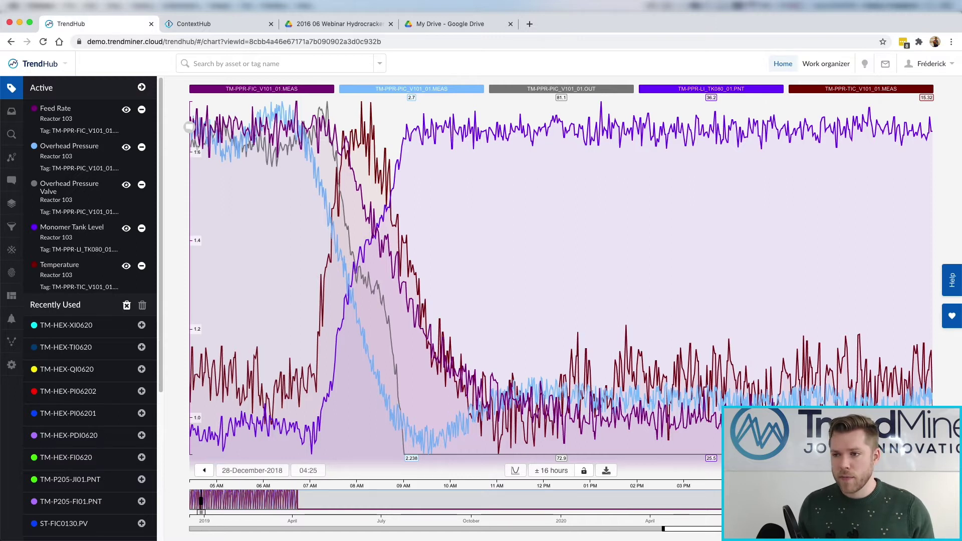
Bring up the PowerPro batch sheet full-width and filter TMVISCOSITY to greater than 75
key("super+Tab")
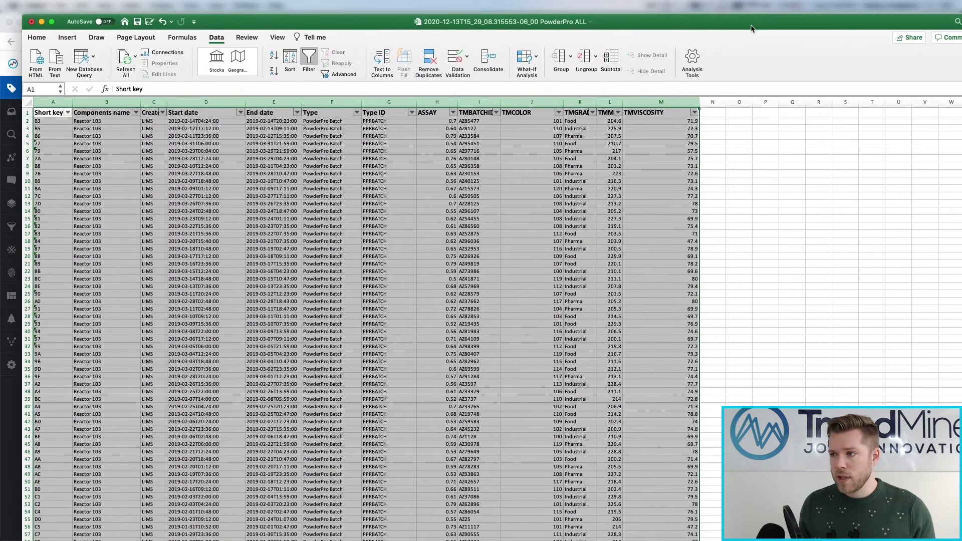
double_click(773, 25)
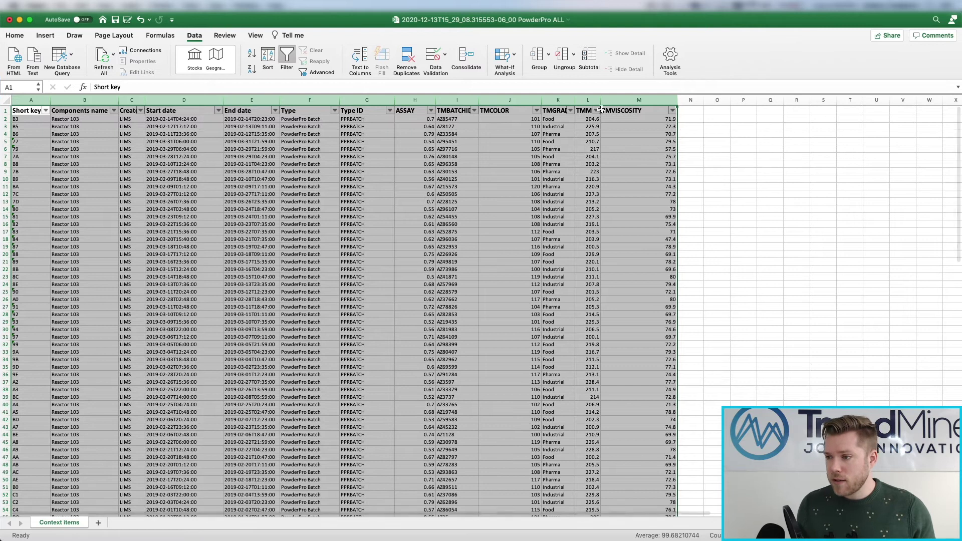
left_click(495, 189)
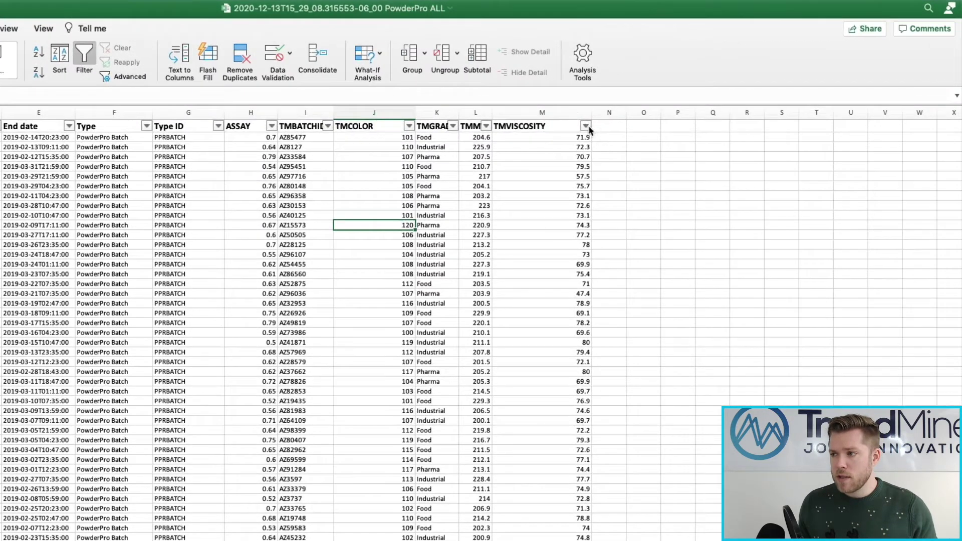
left_click(672, 110)
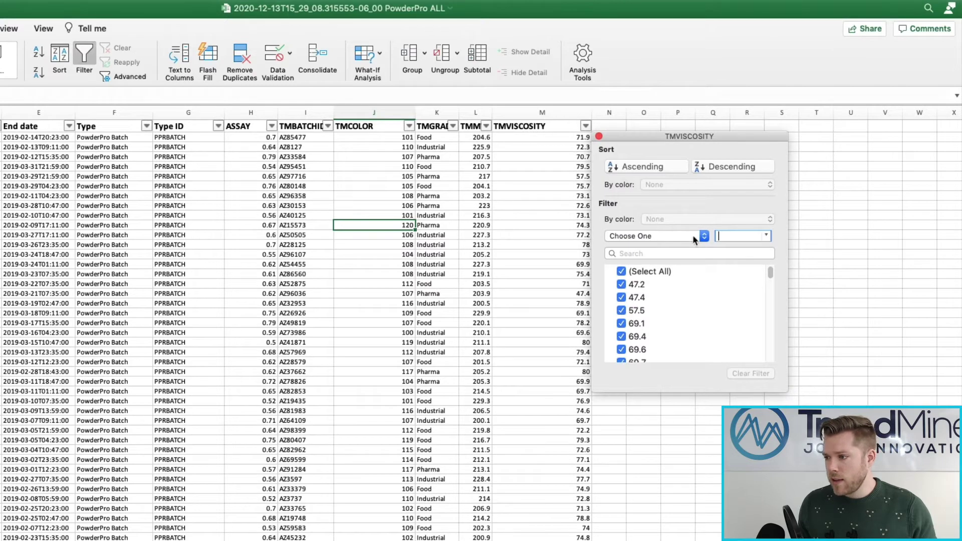
left_click(652, 238)
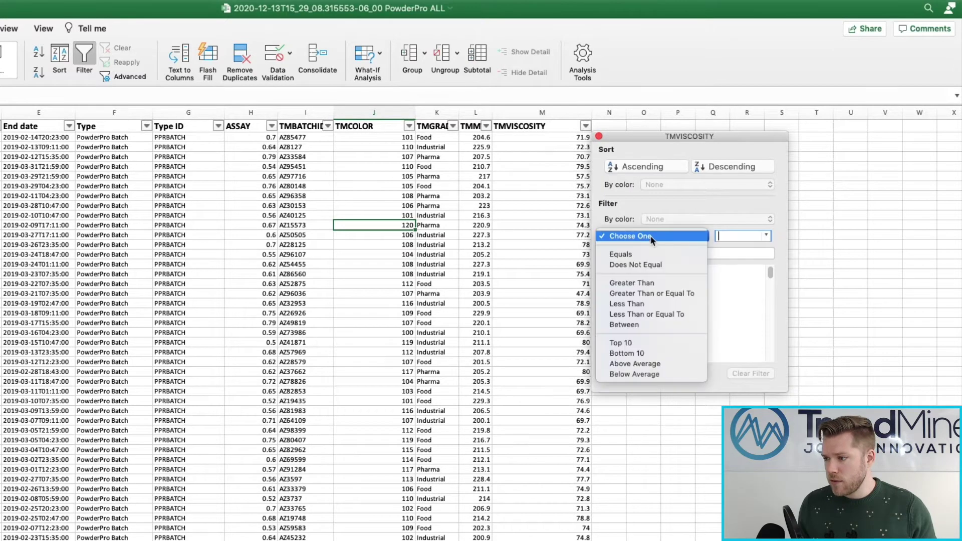
left_click(650, 286)
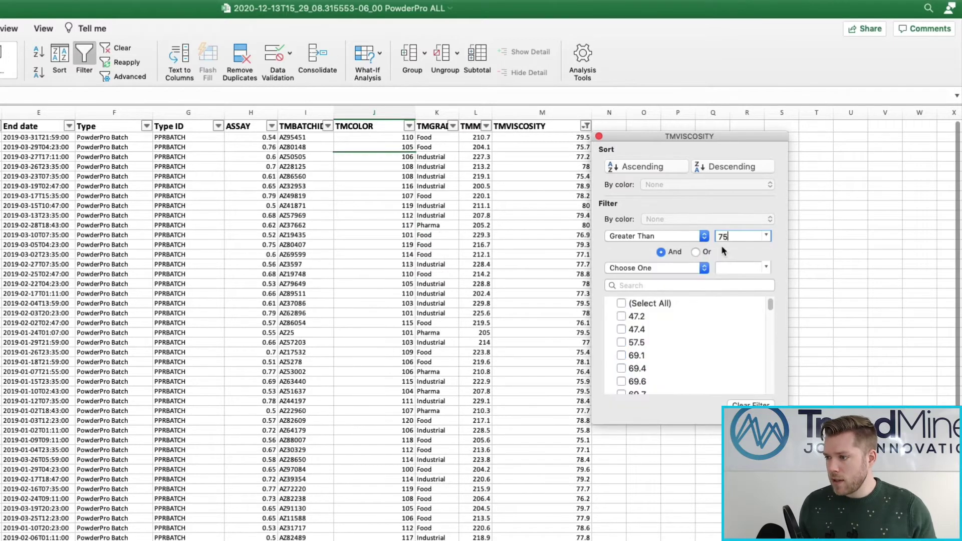
left_click(599, 136)
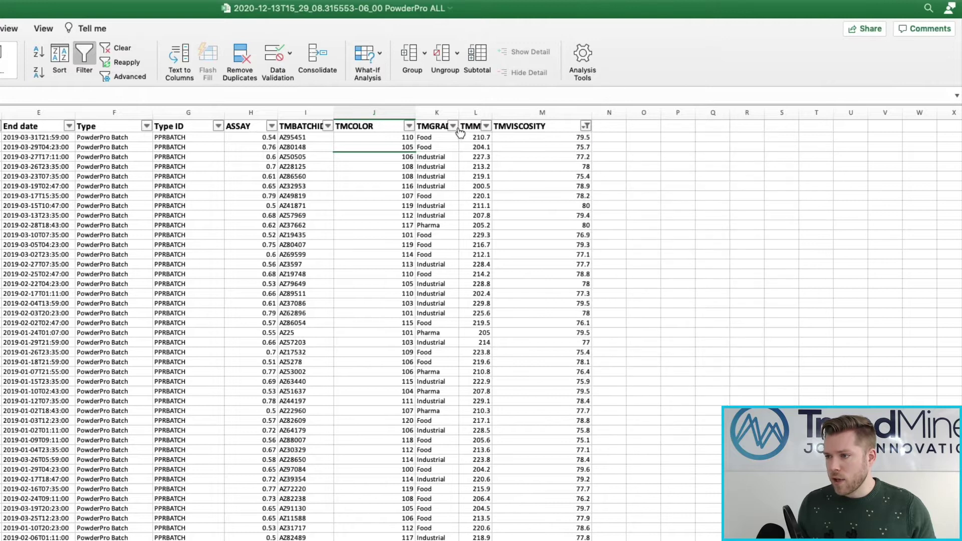
Filter TMGRADE to Industrial only and select the first remaining batch, 7C
left_click(454, 127)
left_click(488, 271)
left_click(489, 298)
left_click(466, 137)
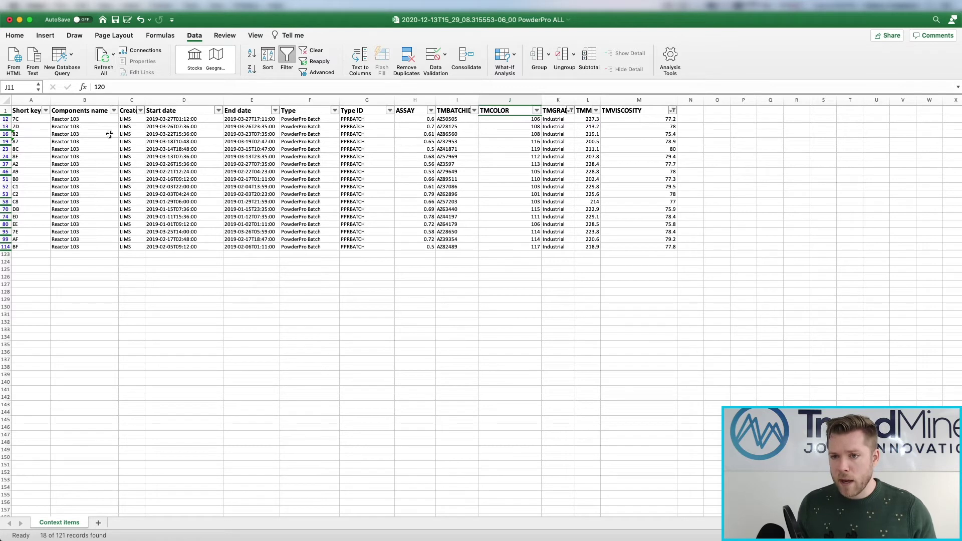
left_click(6, 119)
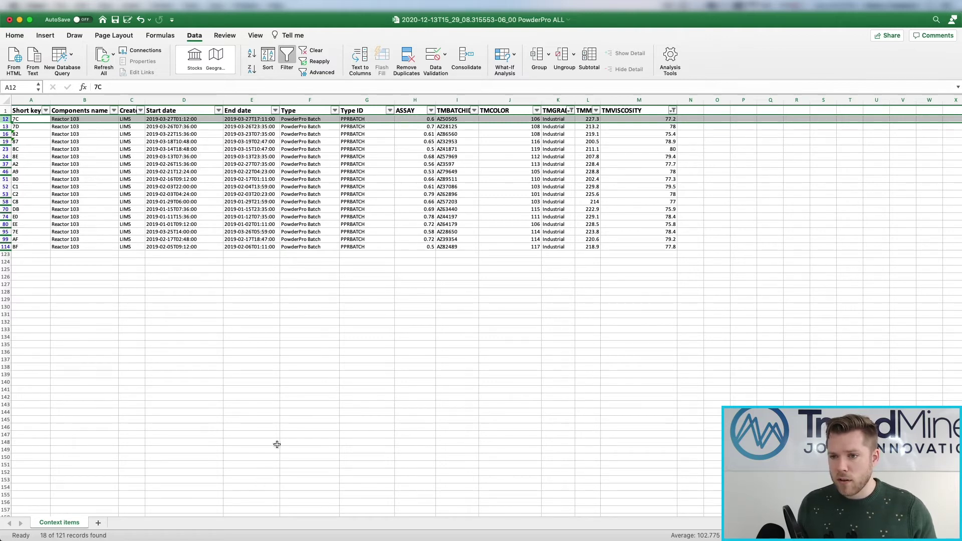
mouse_move(173, 526)
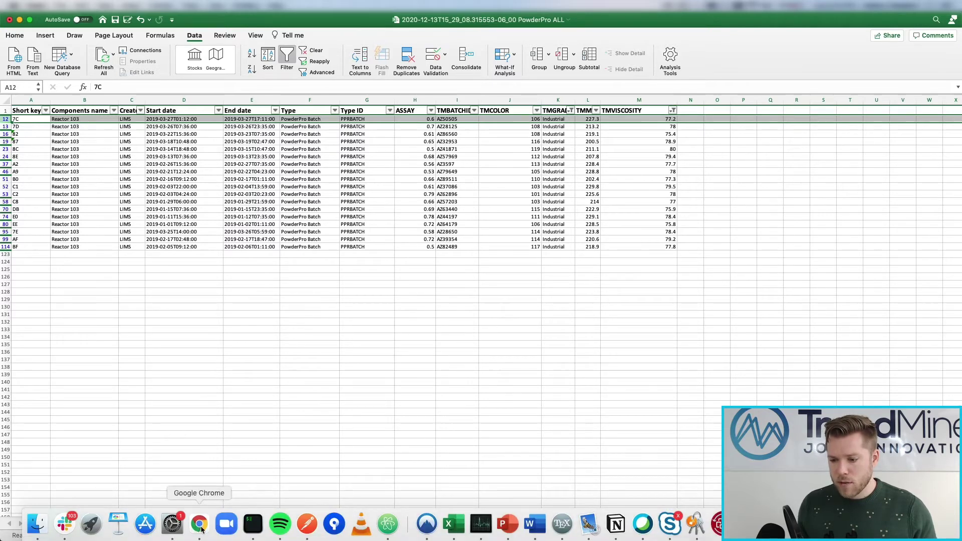
Back in TrendHub, add a new timespan reference layer dated March 27, 2019
left_click(210, 529)
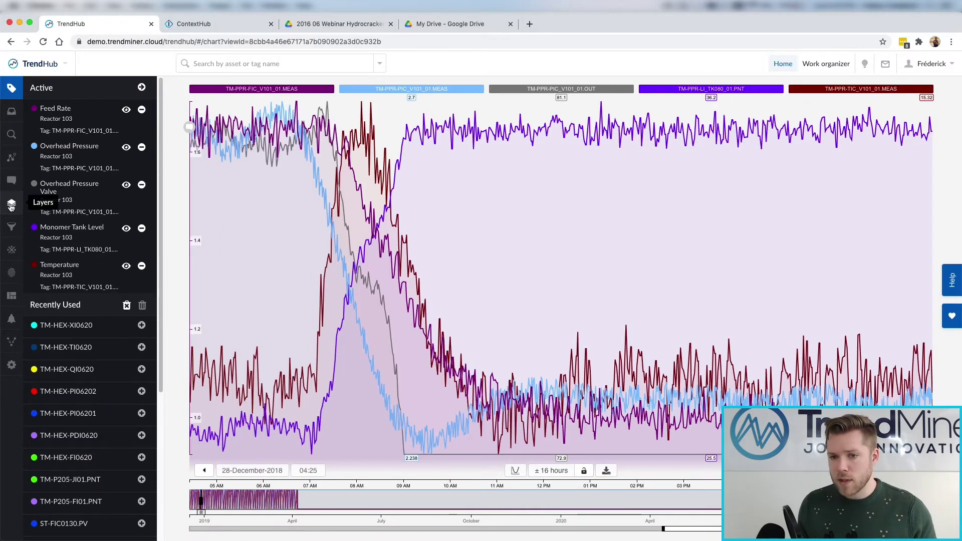
left_click(11, 205)
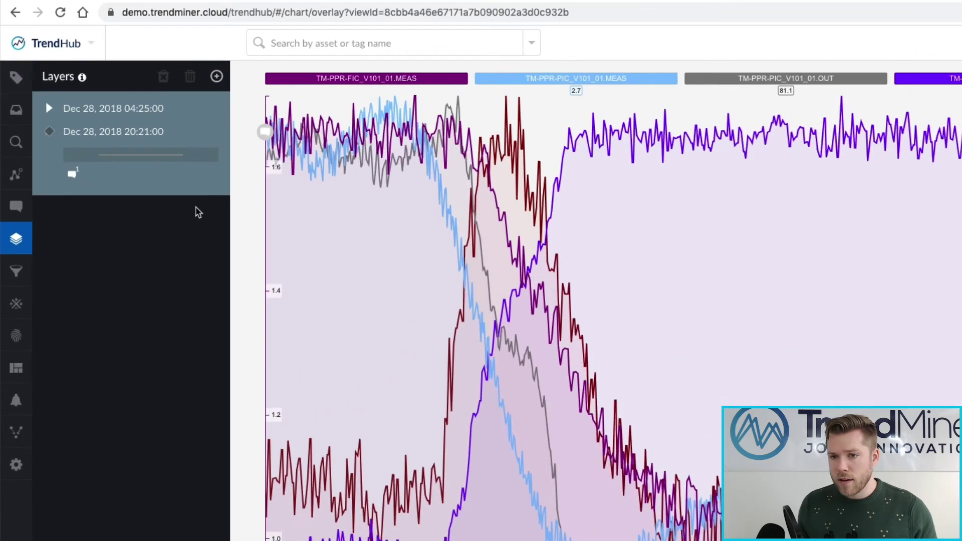
left_click(217, 76)
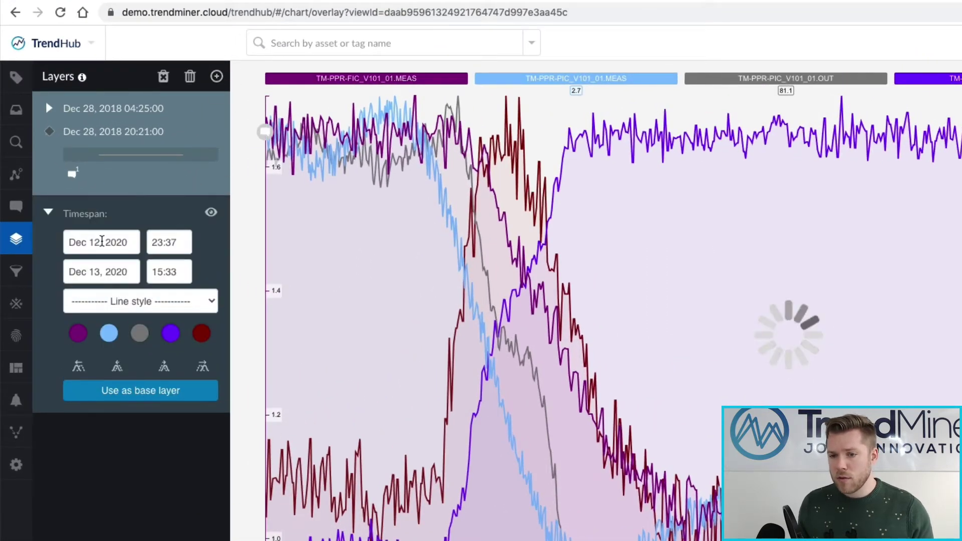
left_click(95, 239)
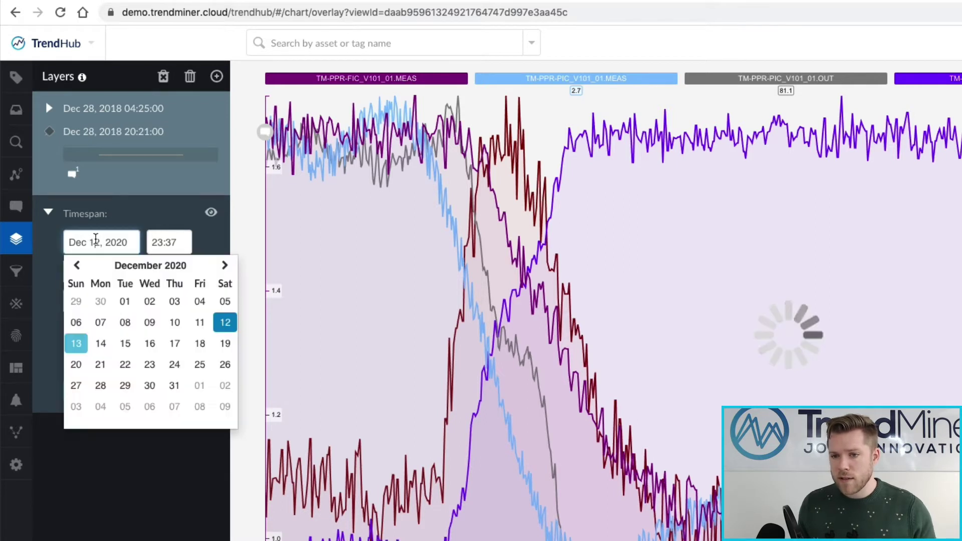
left_click(131, 268)
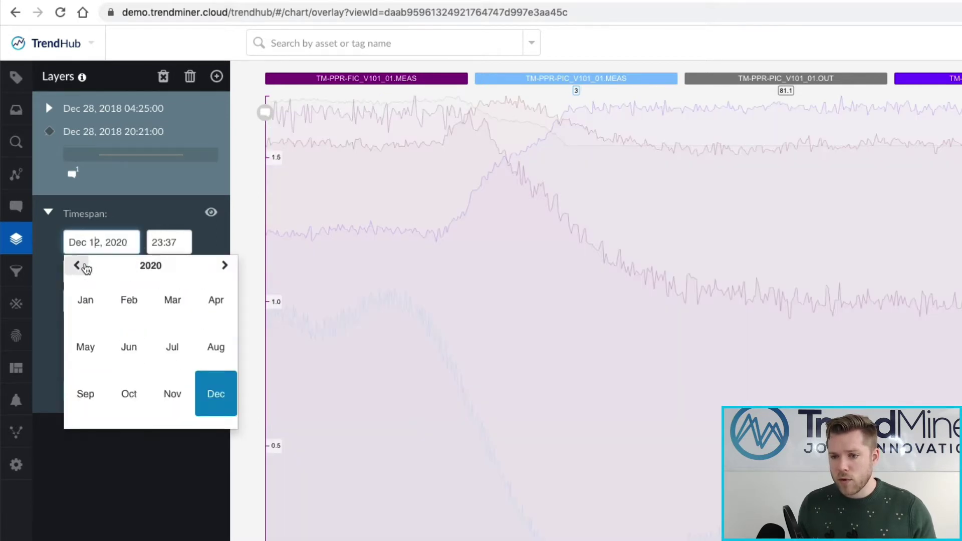
left_click(76, 265)
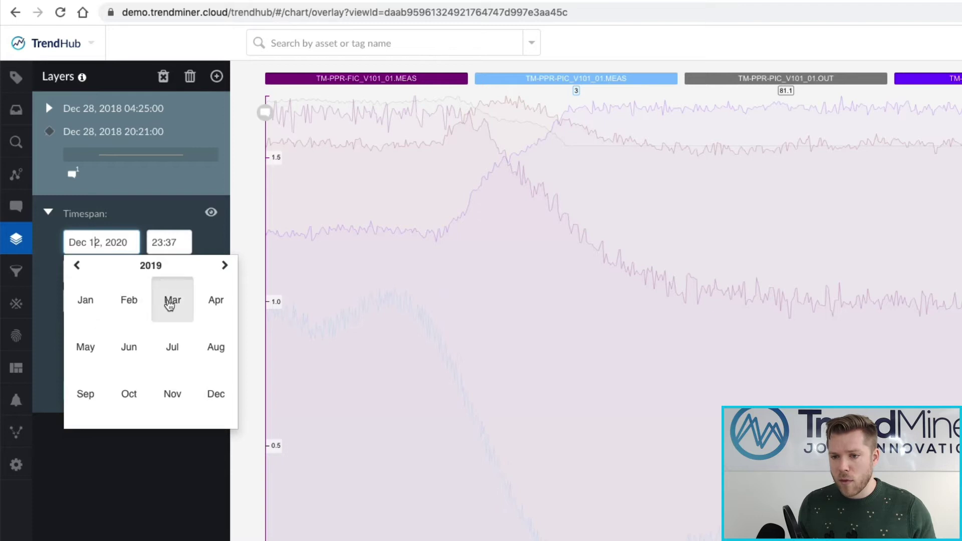
left_click(166, 303)
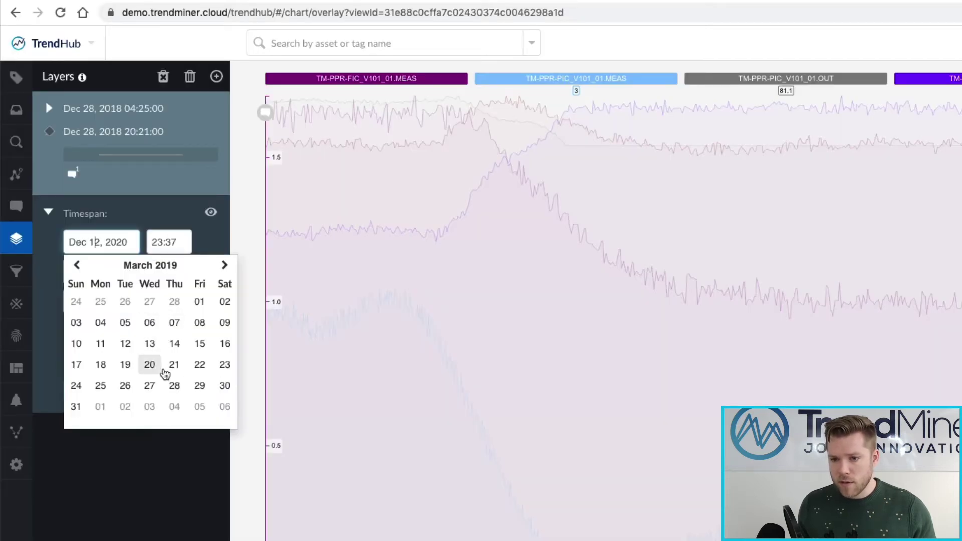
left_click(151, 385)
Set the layer's start time to 01:12
left_click(156, 242)
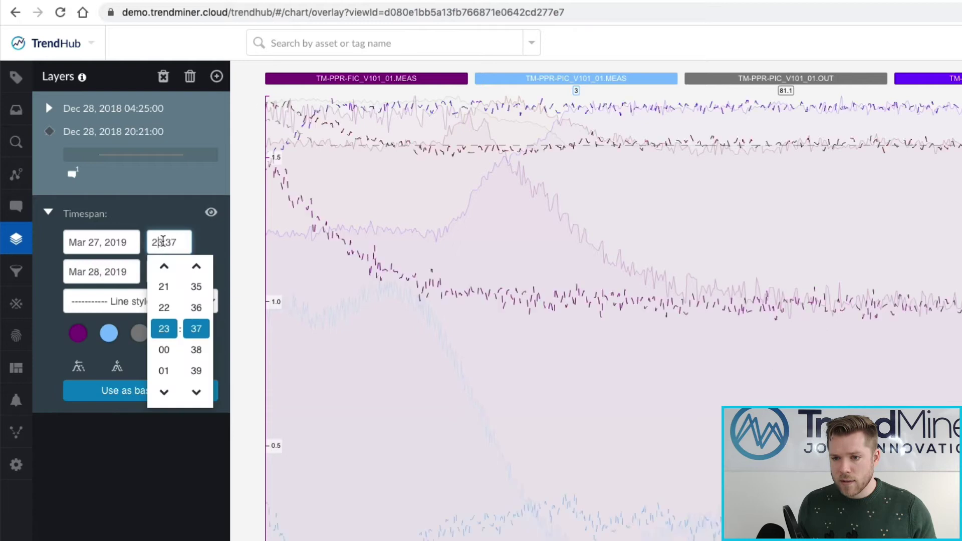
left_click(165, 267)
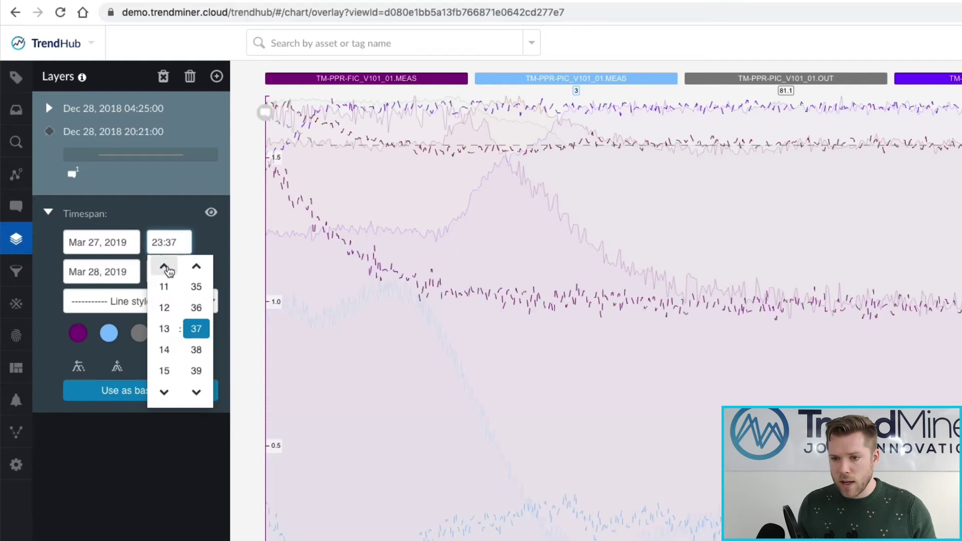
left_click(166, 267)
left_click(166, 267)
left_click(165, 267)
left_click(164, 287)
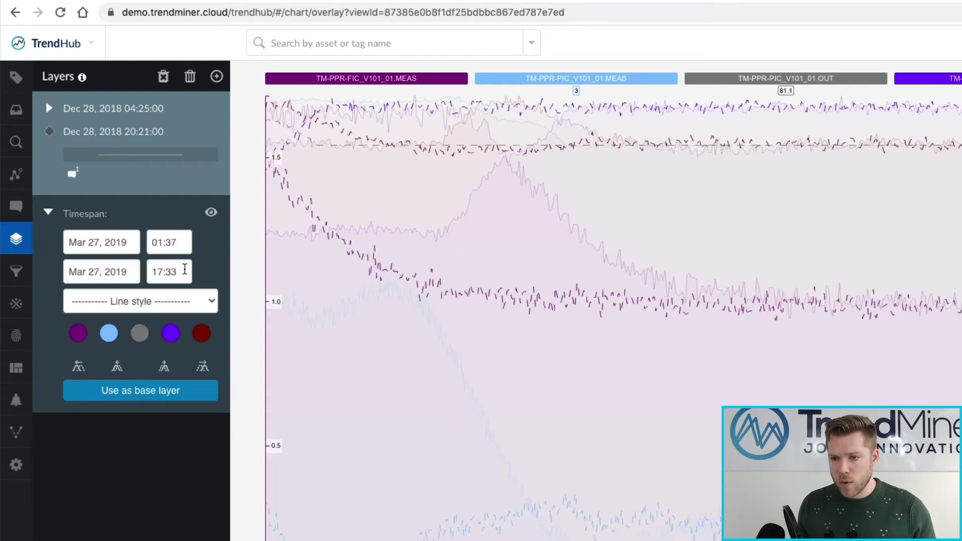
left_click(169, 241)
type("12")
key("Return")
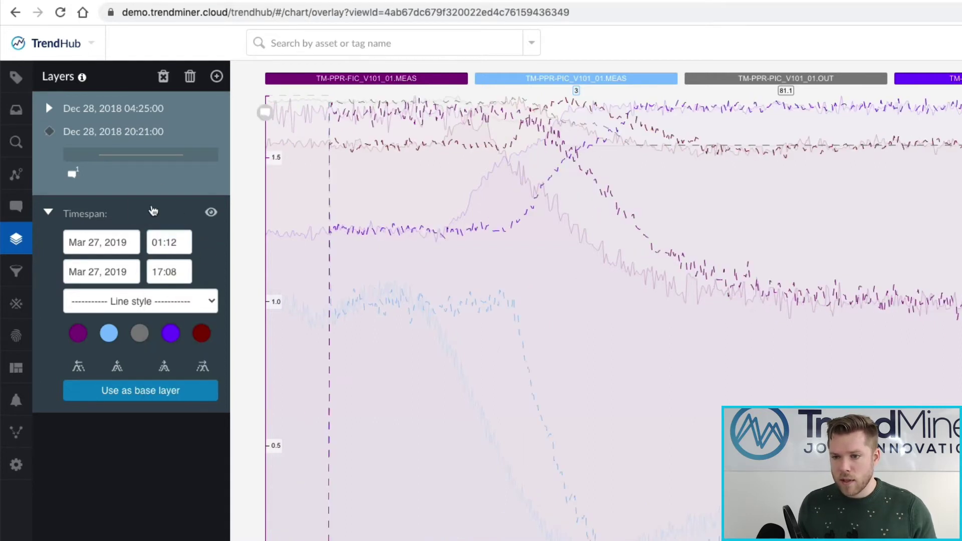
Shift the March 27 layer to 02:14:55–18:10:55 so it lines up with the December 28 trend
left_click(151, 210)
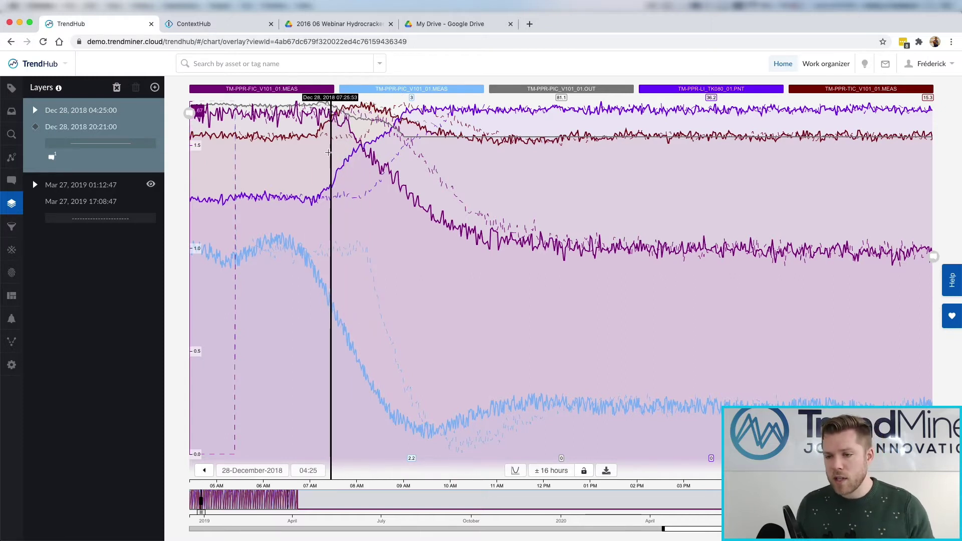
left_click(83, 186)
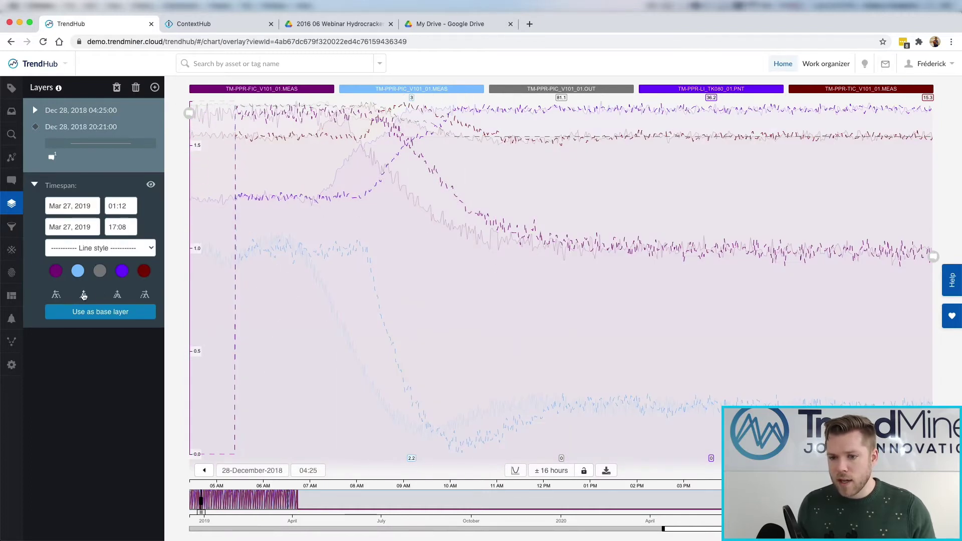
left_click(83, 295)
left_click(83, 295)
left_click(83, 295)
left_click_drag(83, 295, 141, 251)
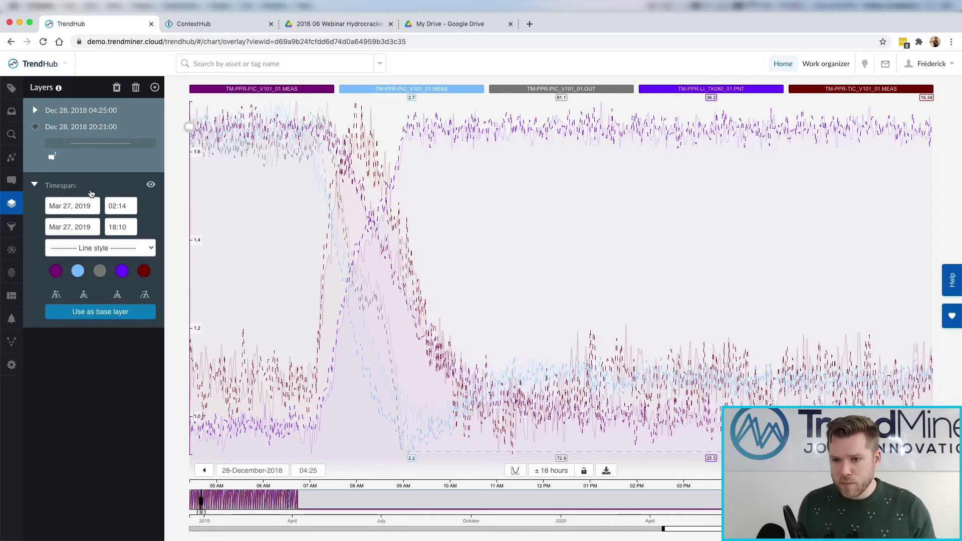
left_click(93, 187)
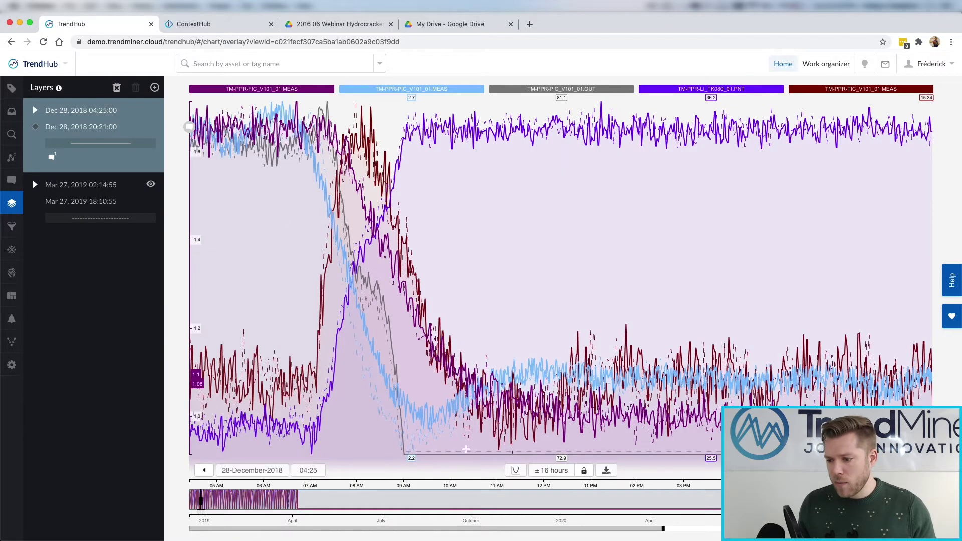
Switch the chart type to Stacked Trend
left_click(514, 471)
left_click(521, 439)
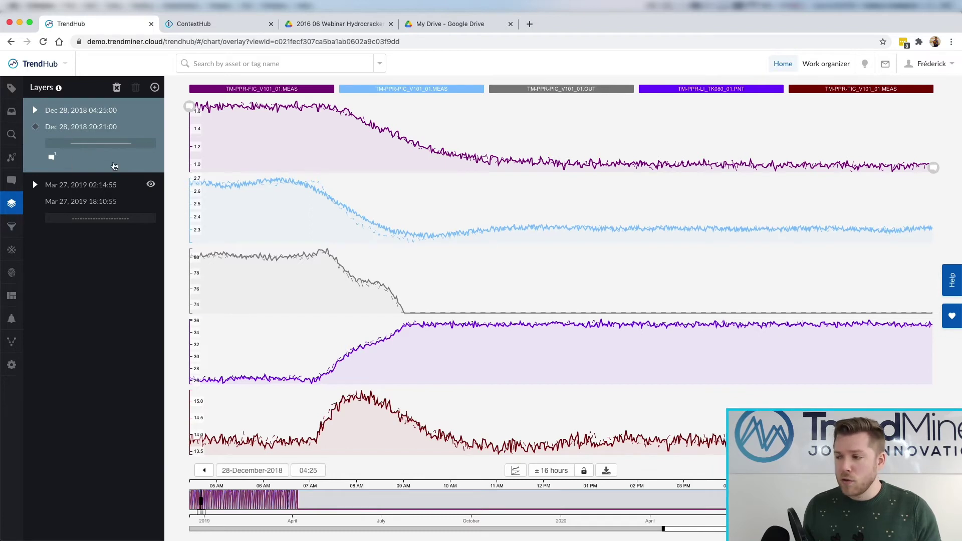
Save the chart with its five tags and 2 layers as view 'TT-ReferenceLayers'
left_click(9, 298)
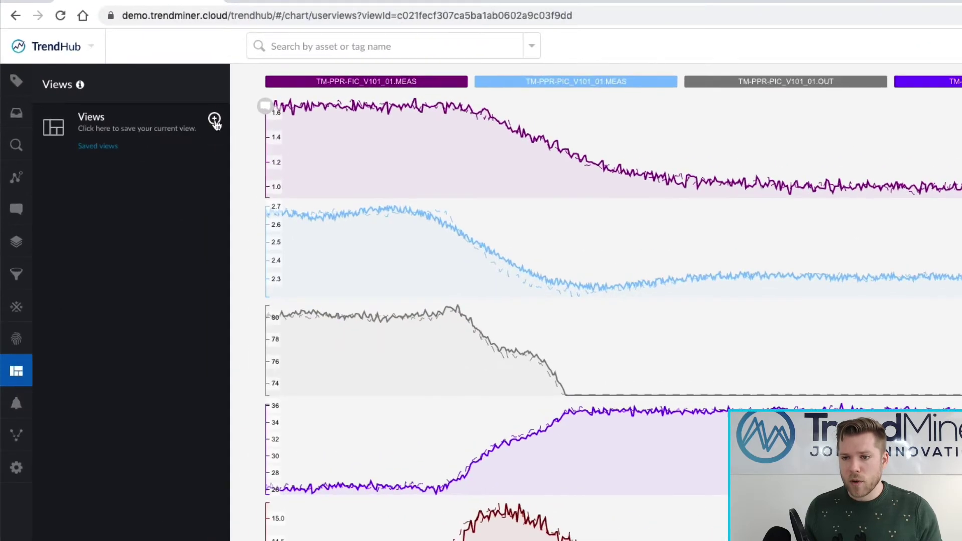
left_click(214, 120)
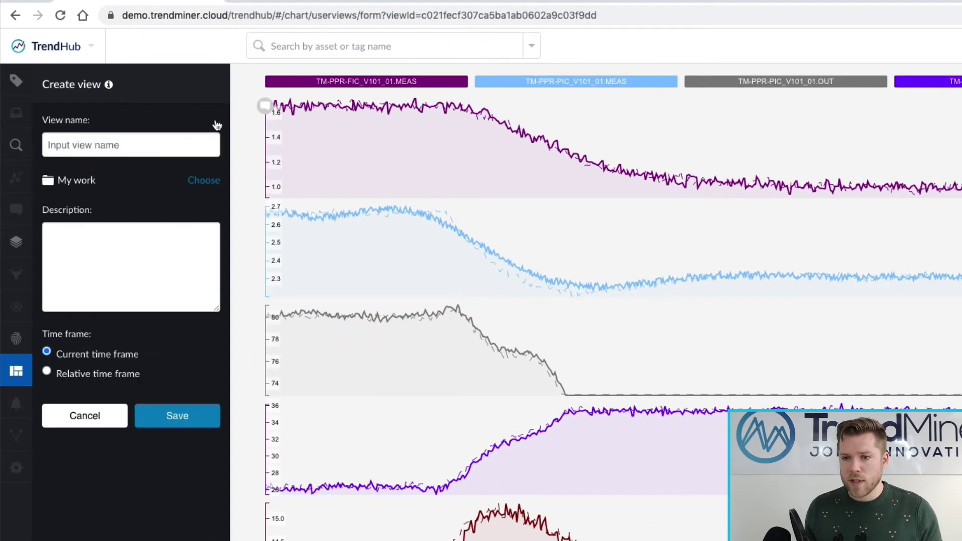
left_click(168, 144)
type("TT-ReferenceLayers")
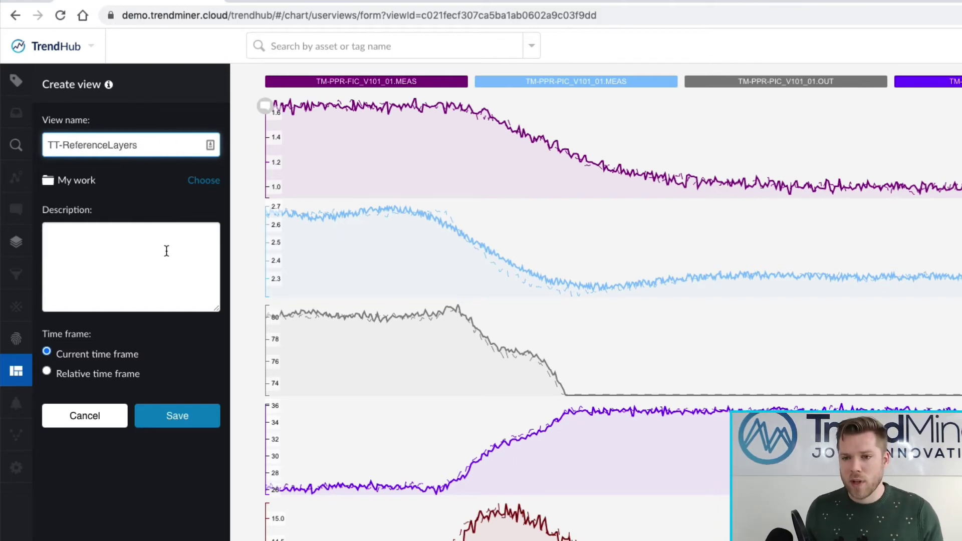
left_click(179, 423)
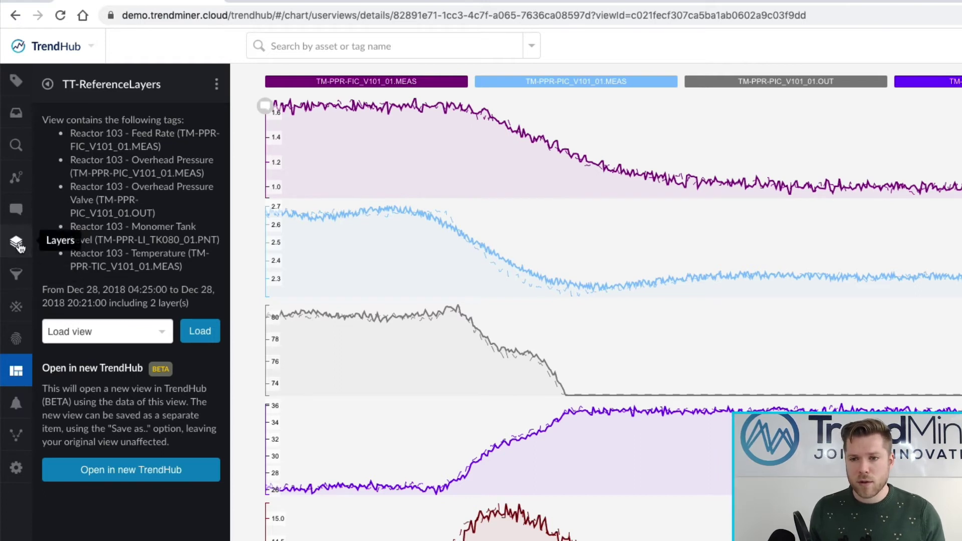
Remove all reference layers from the chart
left_click(16, 243)
left_click(163, 79)
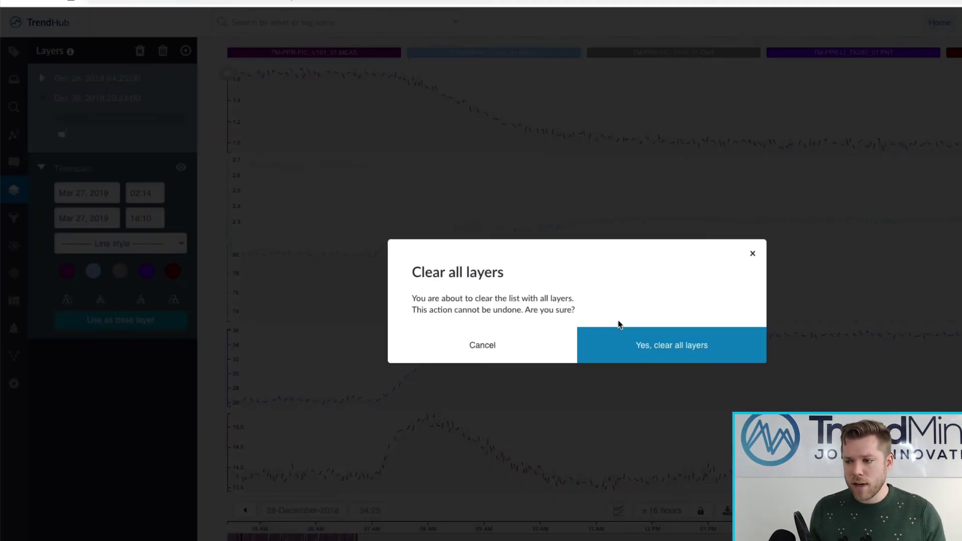
left_click(630, 339)
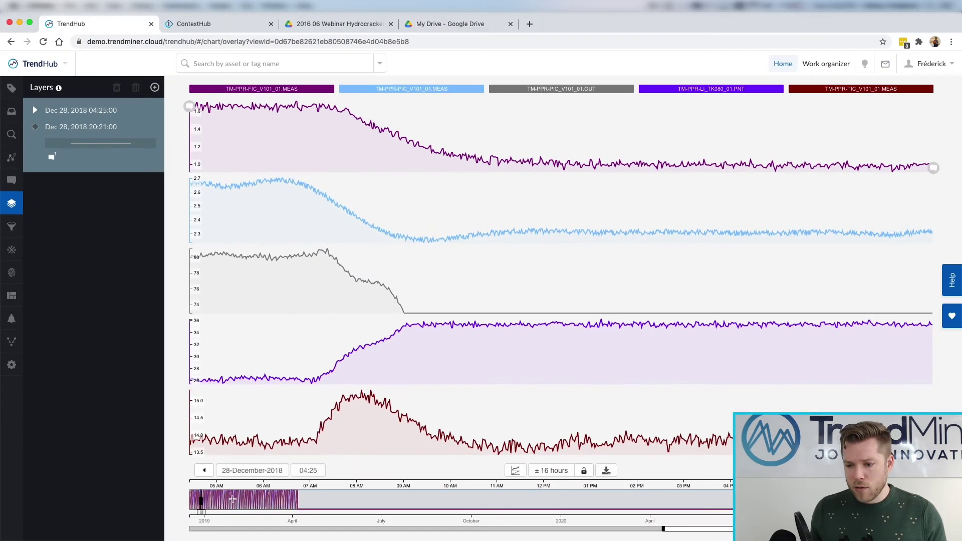
Zoom the trend to Feb 10, 2019 12:20:55 – Feb 11, 2019 04:23:13
left_click_drag(258, 503, 239, 501)
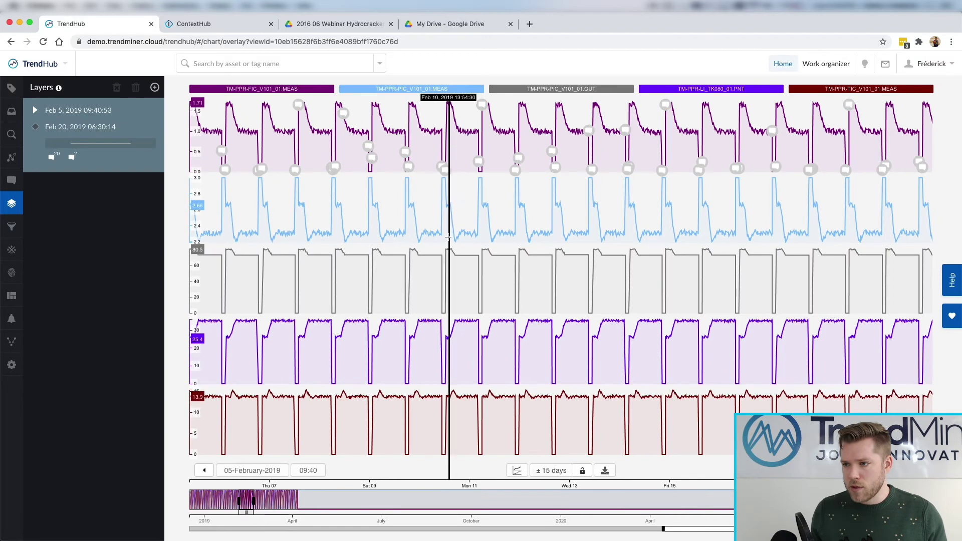
left_click_drag(444, 234, 479, 233)
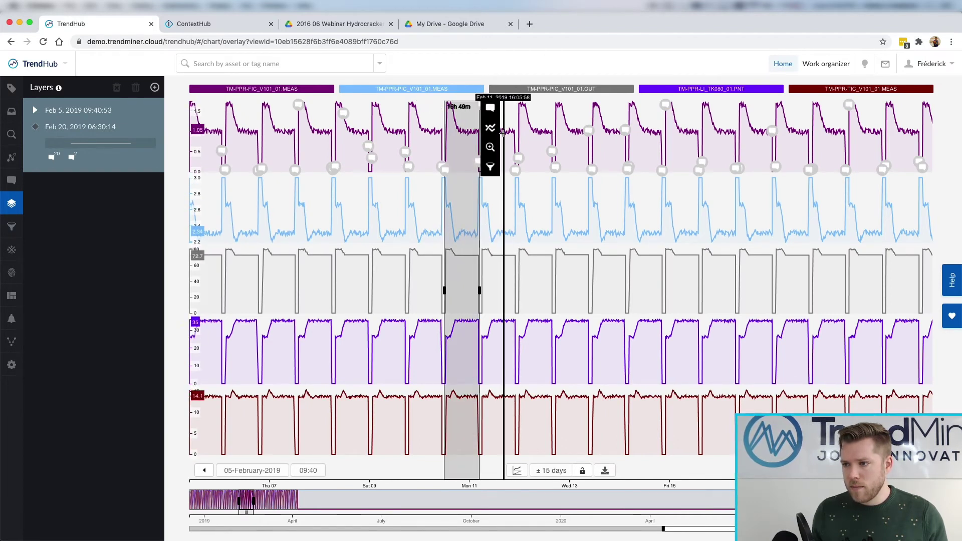
left_click(490, 148)
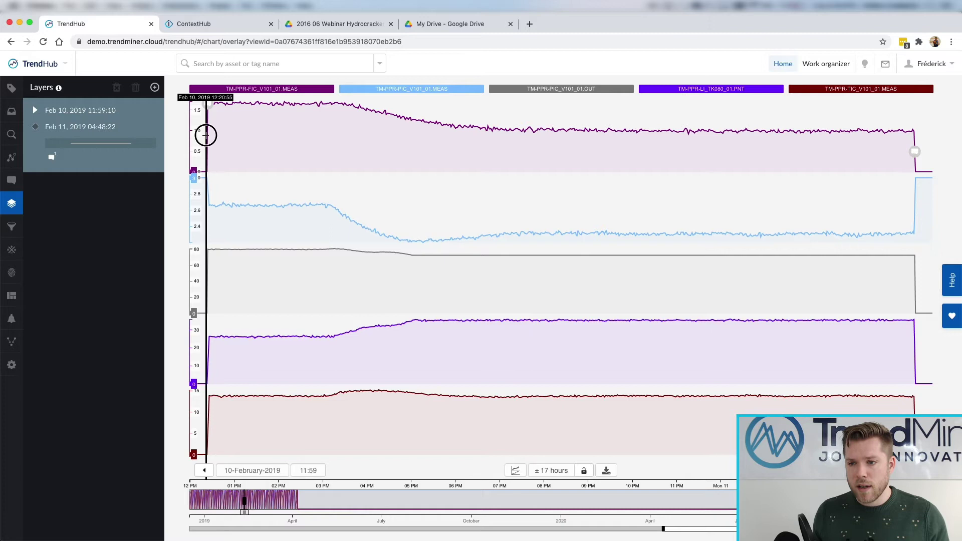
left_click_drag(206, 133, 915, 168)
left_click(925, 146)
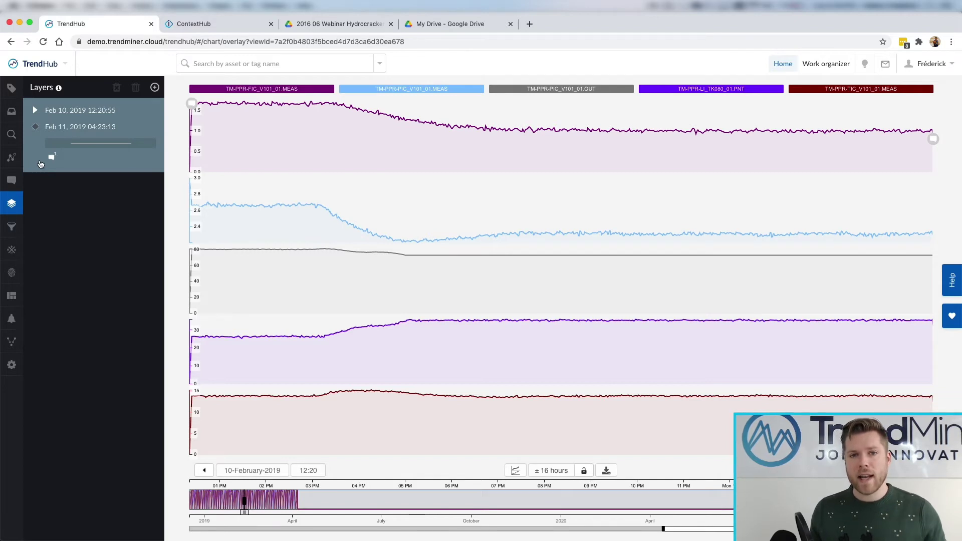
Load only the layers of the TT-ReferenceLayers view onto the February 10 trend
left_click(11, 297)
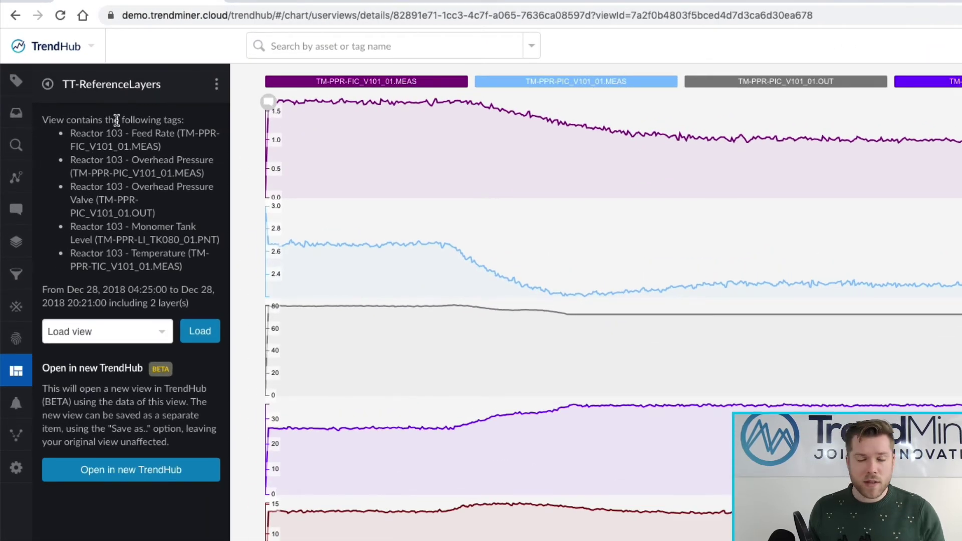
left_click(48, 84)
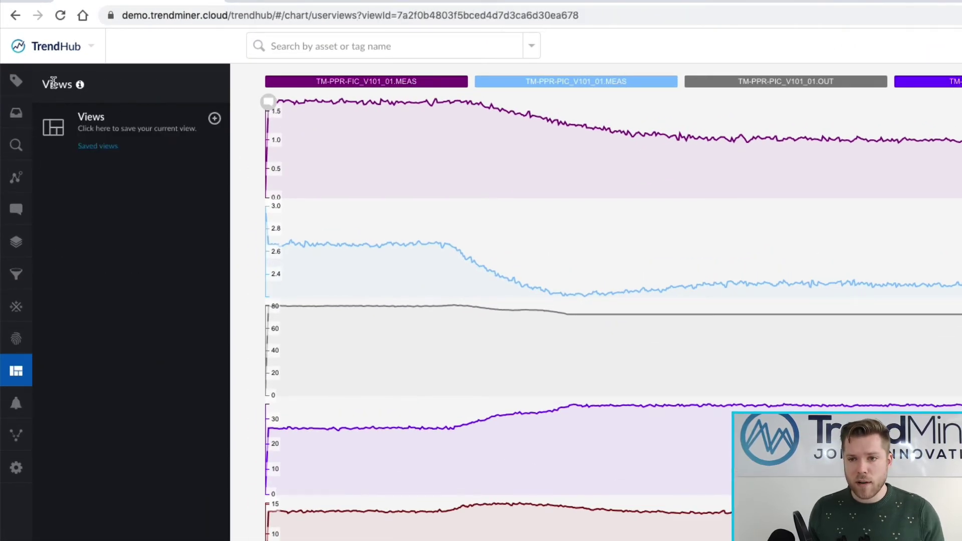
left_click(91, 149)
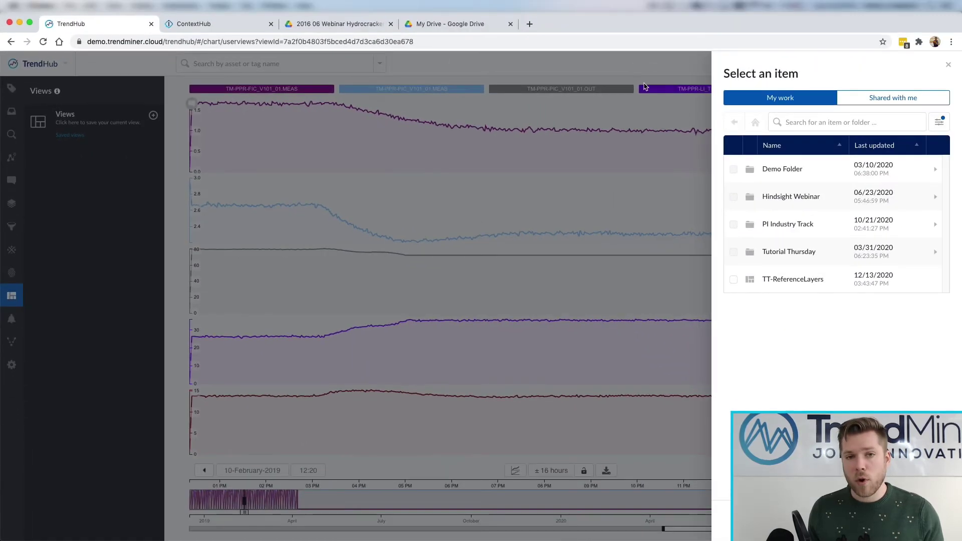
left_click(787, 283)
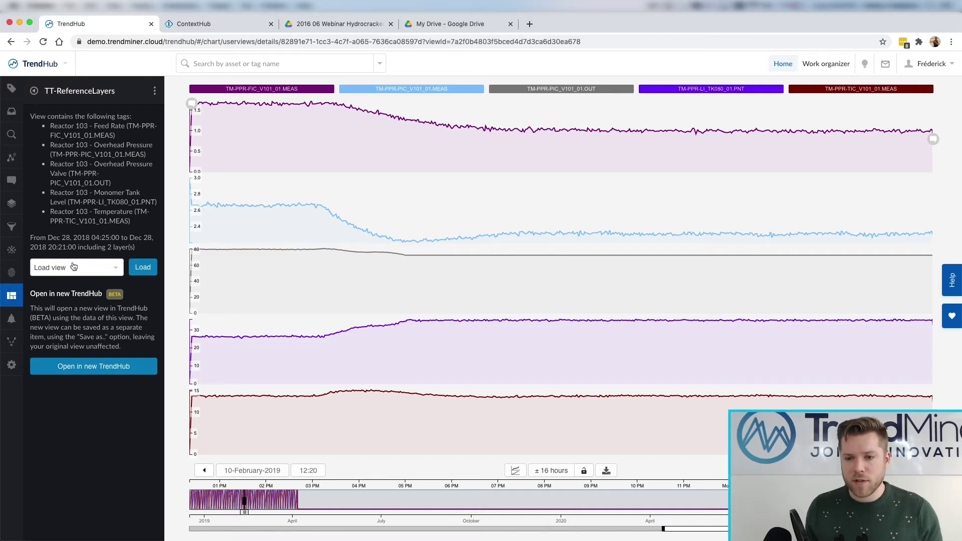
left_click(75, 268)
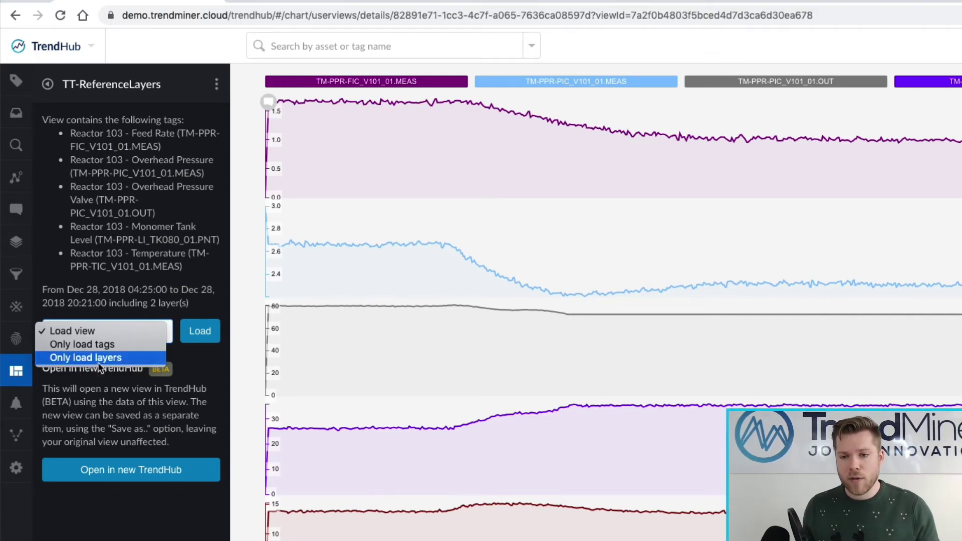
left_click(100, 358)
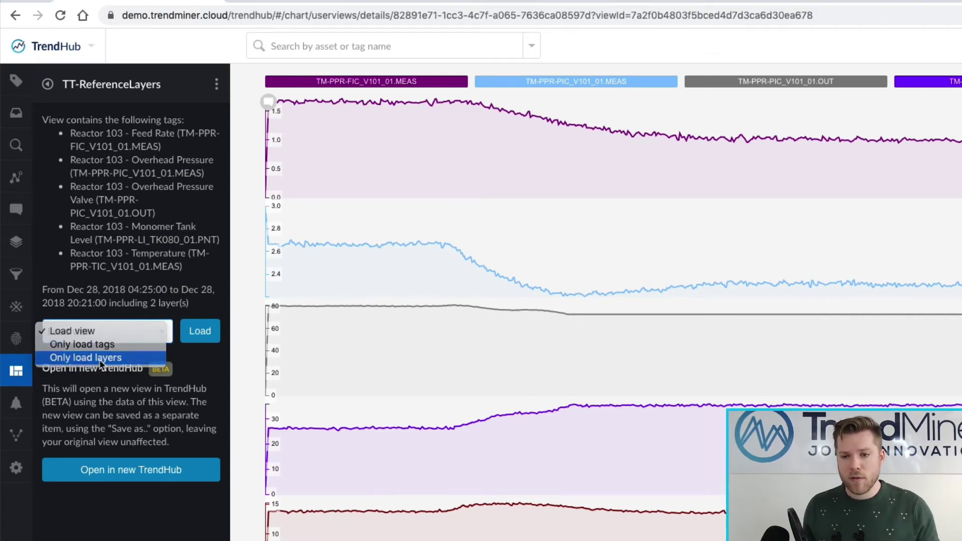
left_click(202, 334)
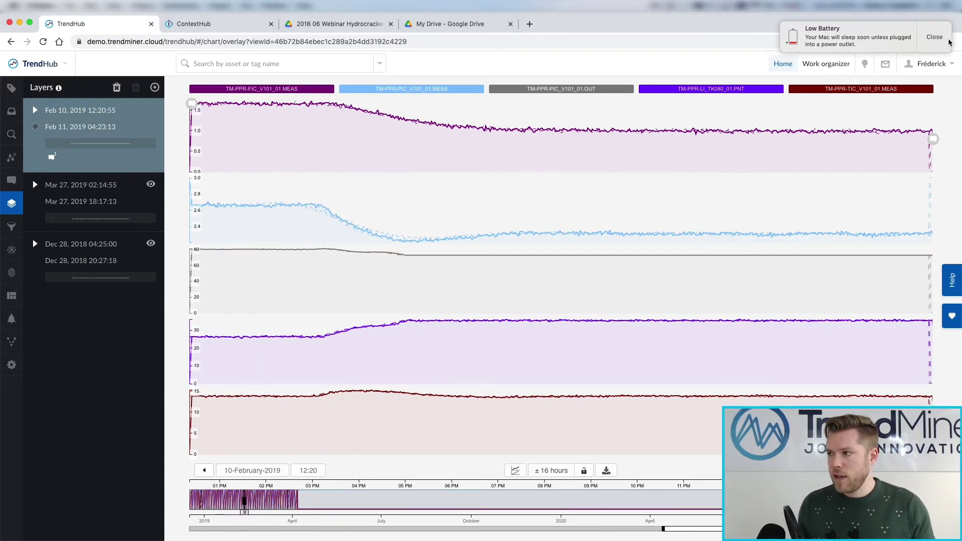
left_click(934, 37)
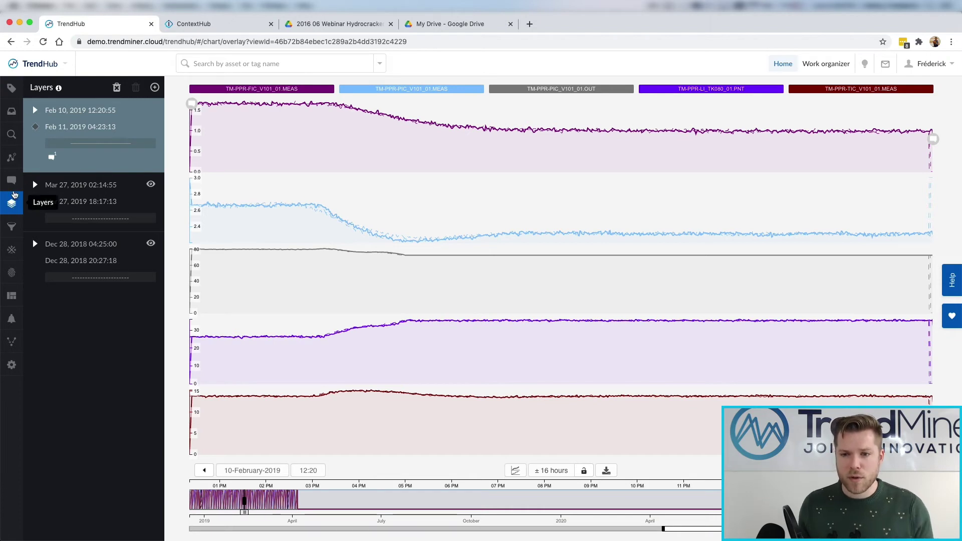
Load the full Pump Operations view from Demo Folder, charting seven TM-HEX tags
left_click(11, 296)
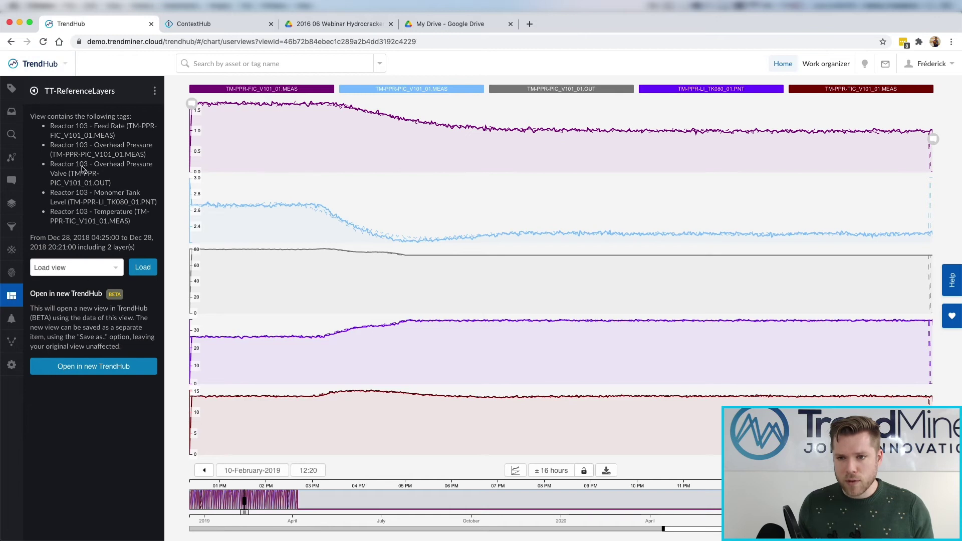
left_click(33, 91)
left_click(69, 134)
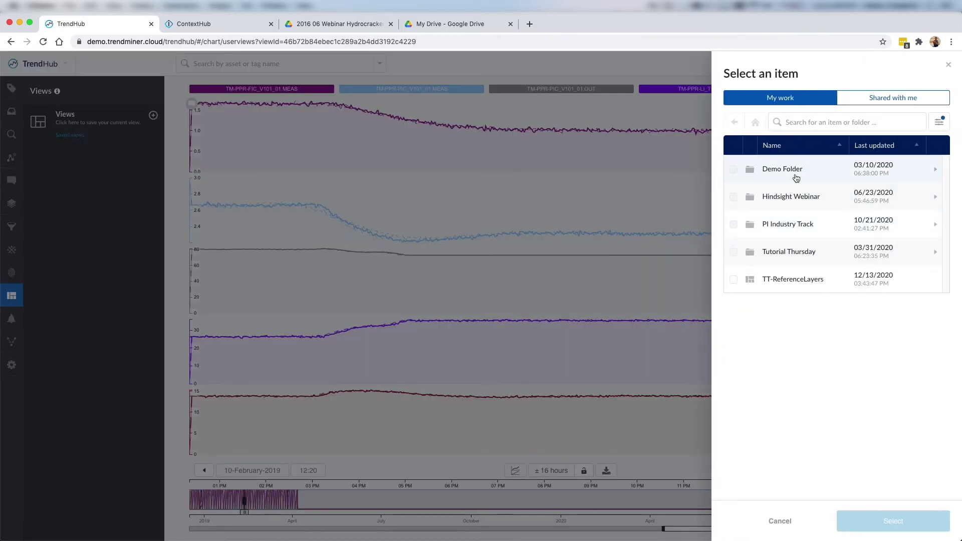
left_click(790, 169)
left_click(788, 281)
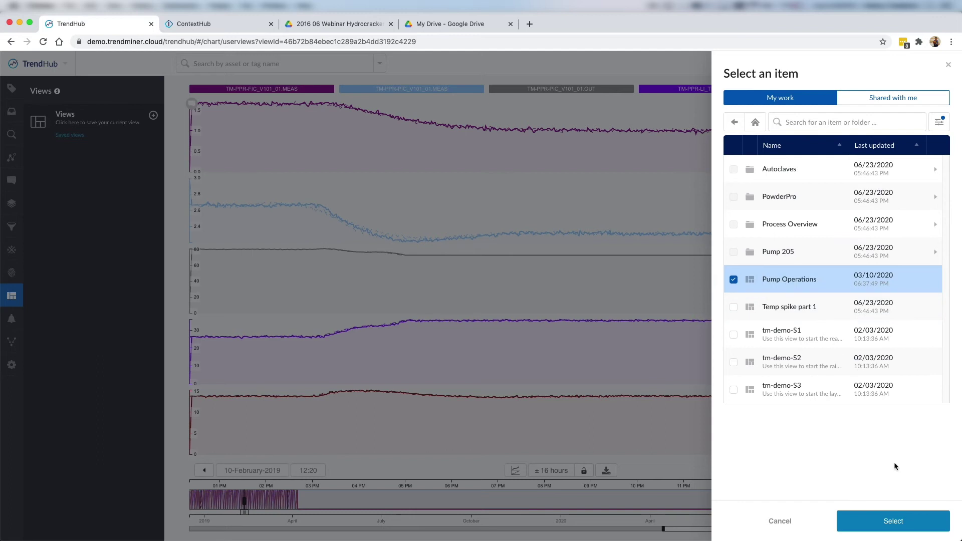
left_click(901, 521)
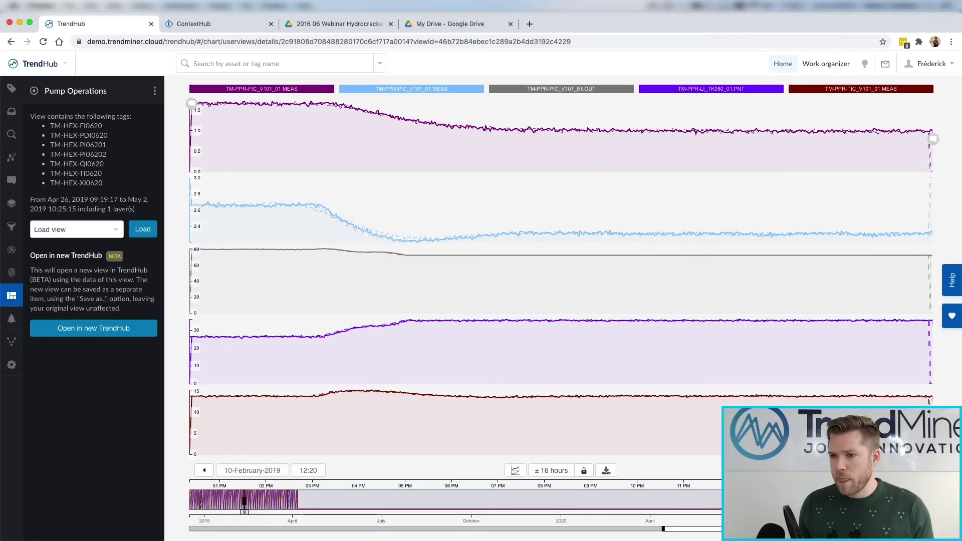
left_click(144, 230)
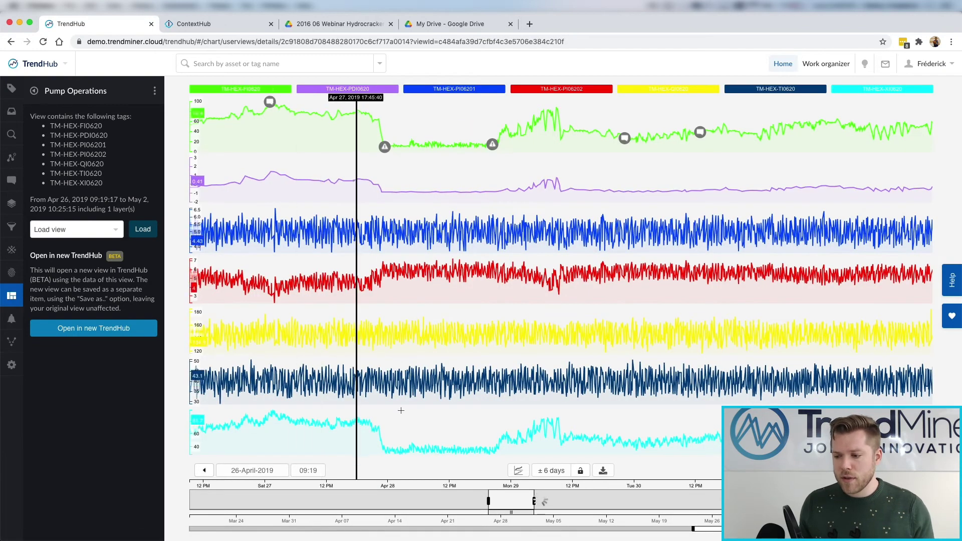
Show the scatter plot matrix, enlarge PDI0620 vs FI0620 (correlation 0.916), and list search types
left_click(518, 471)
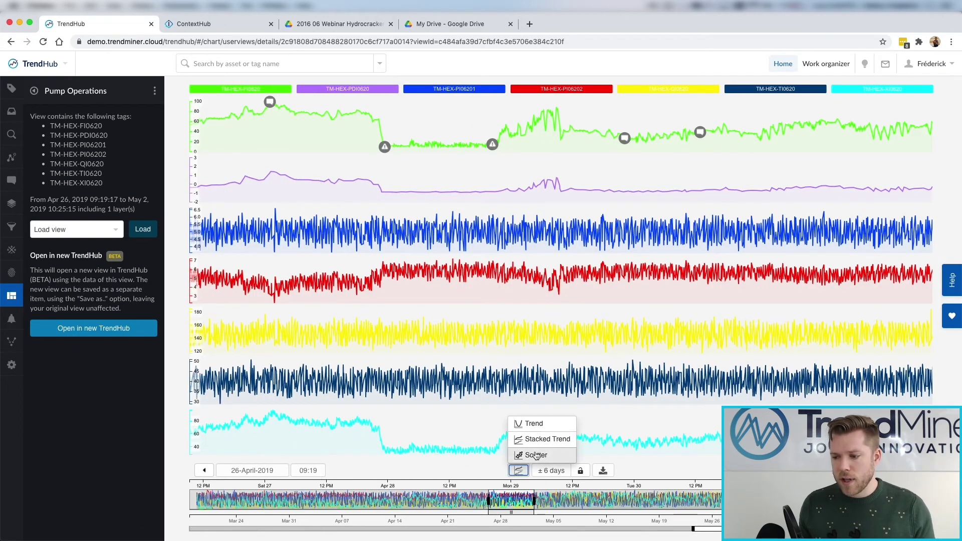
left_click(536, 455)
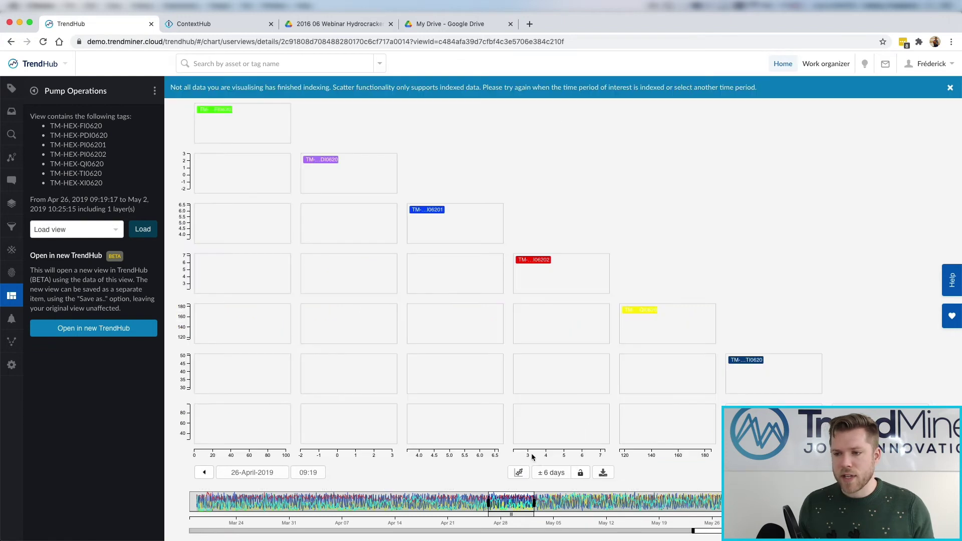
left_click(950, 88)
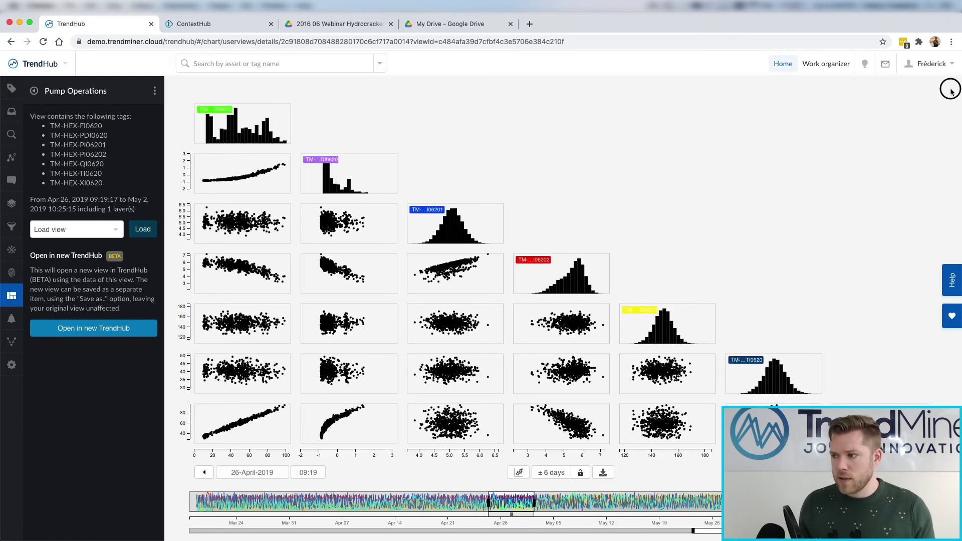
left_click(218, 165)
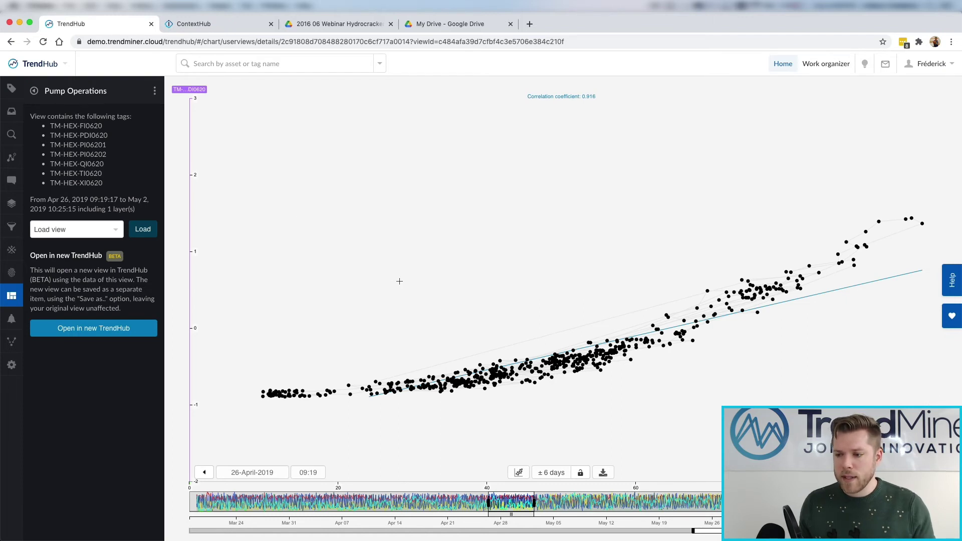
left_click(12, 134)
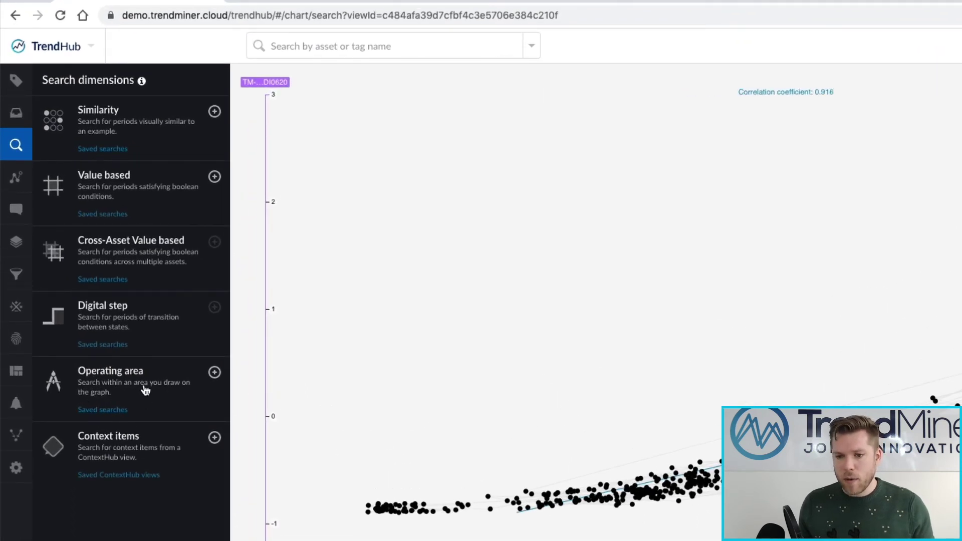
Draw an operating-area polygon around the point cloud and set the minimum duration to 2h
left_click(146, 388)
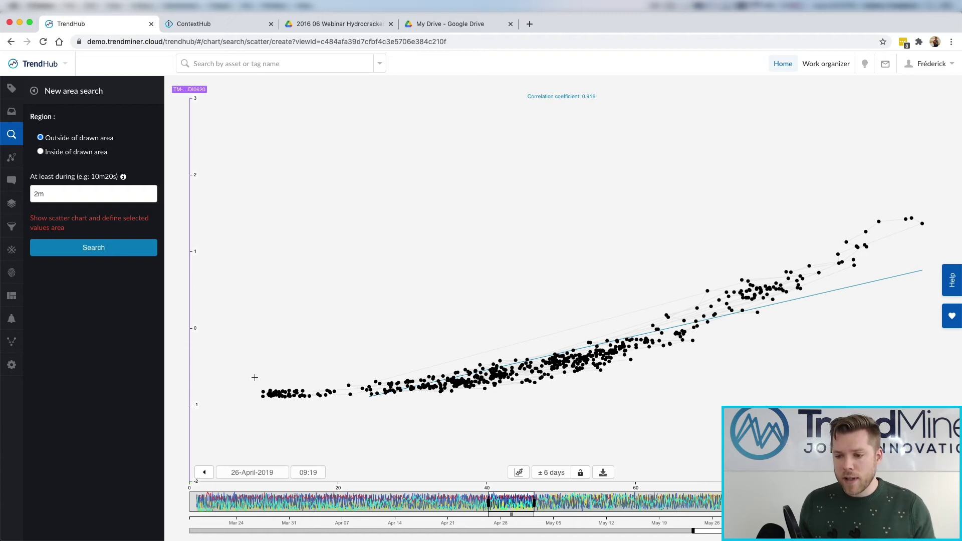
mouse_move(262, 382)
left_mouse_down()
mouse_move(456, 372)
mouse_move(598, 331)
mouse_move(675, 323)
mouse_move(802, 243)
mouse_move(813, 249)
mouse_move(921, 200)
mouse_move(944, 233)
left_mouse_up()
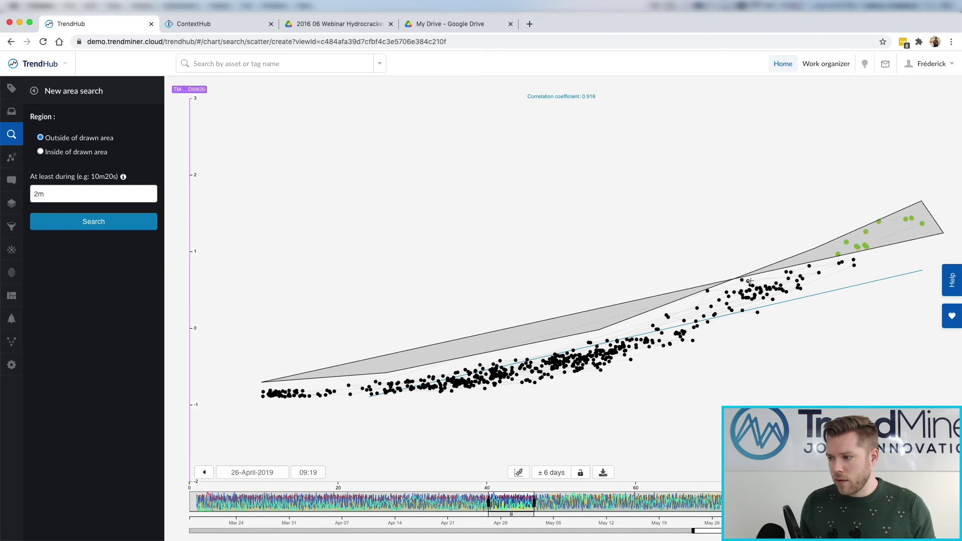
left_click(251, 389)
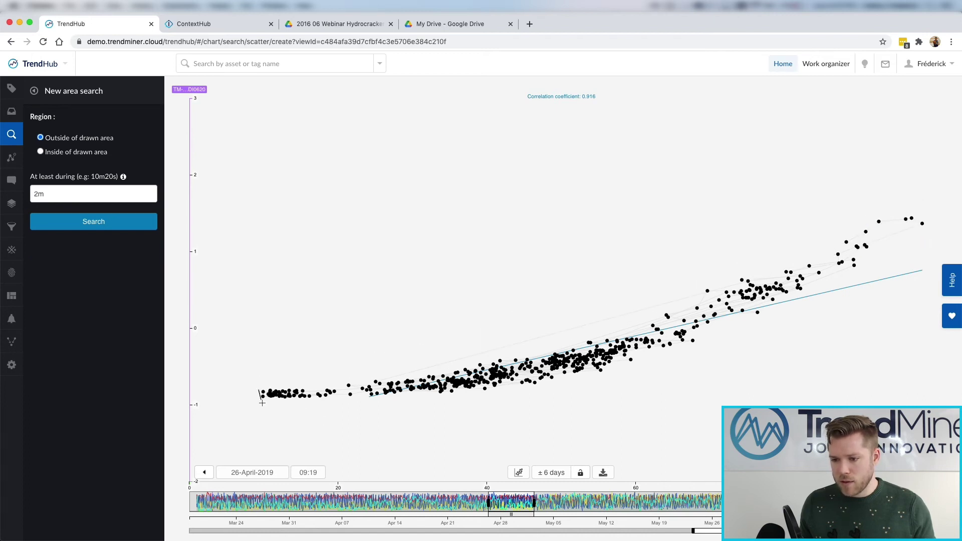
mouse_move(260, 407)
left_mouse_down()
mouse_move(544, 403)
mouse_move(581, 382)
mouse_move(657, 373)
mouse_move(842, 289)
mouse_move(951, 224)
mouse_move(926, 200)
mouse_move(571, 335)
mouse_move(349, 361)
mouse_move(339, 378)
left_mouse_up()
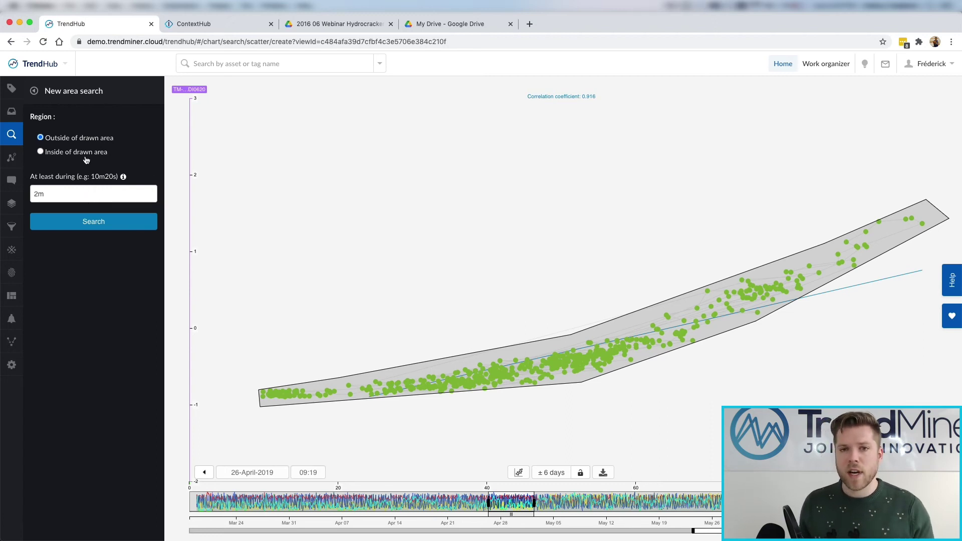
double_click(62, 193)
type("2")
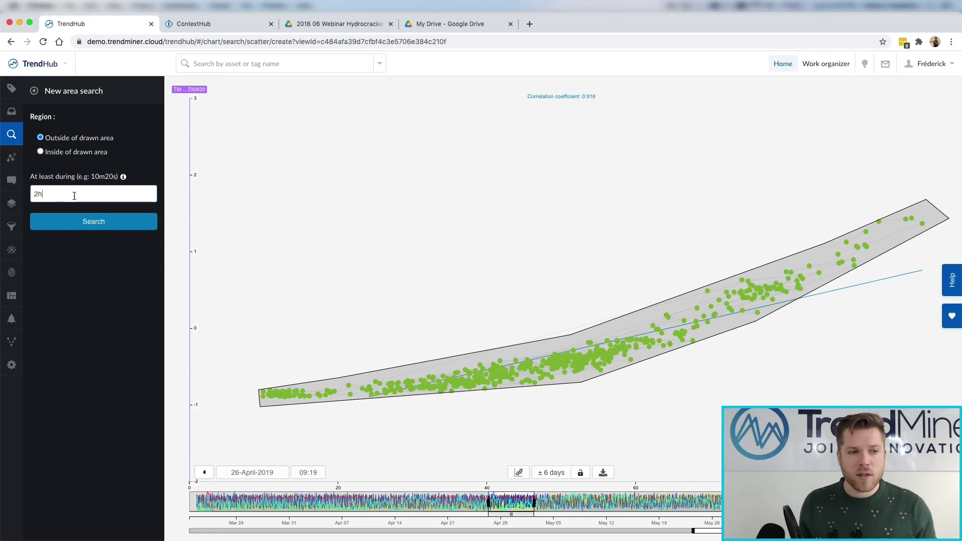
type("h")
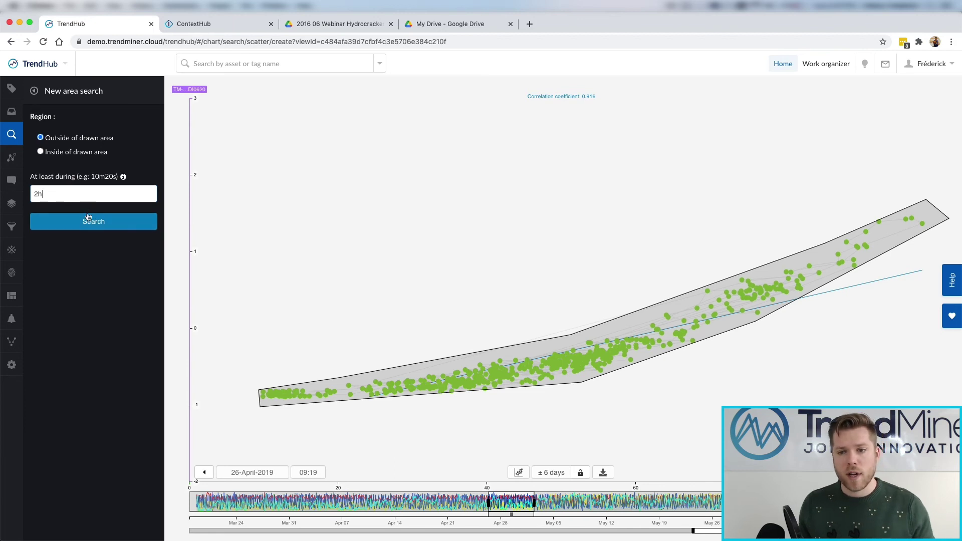
Run the area search, load the Mar 19 result and add Mar 23 02:33 as a layer
left_click(90, 225)
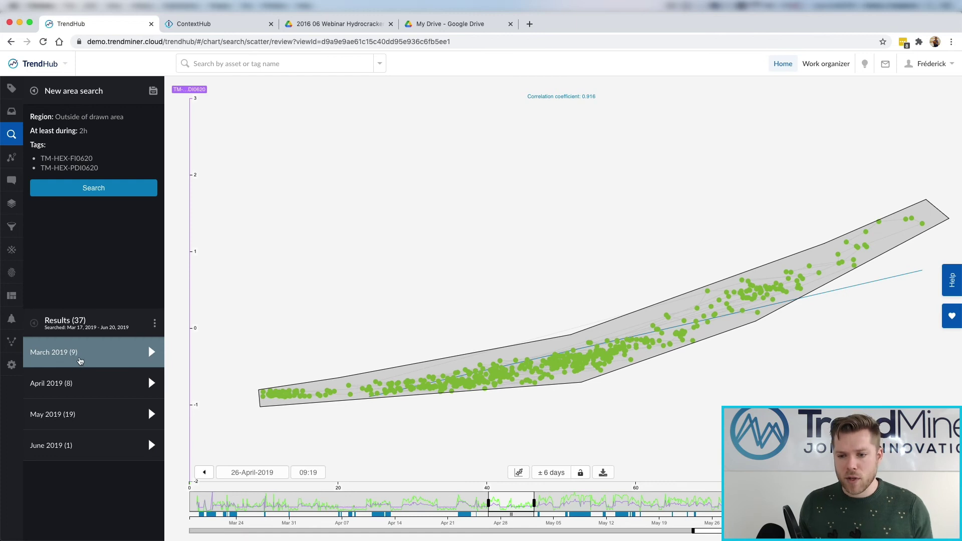
left_click(78, 357)
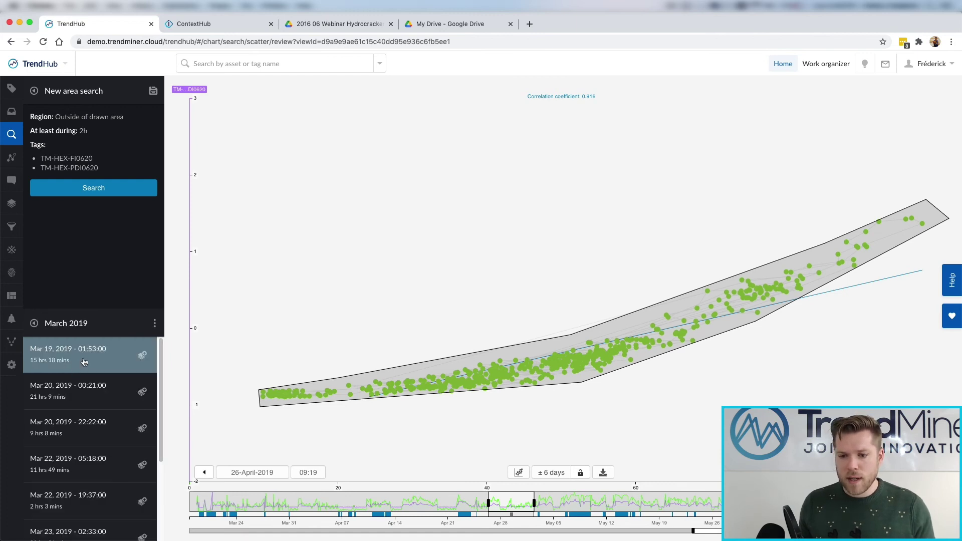
left_click(84, 361)
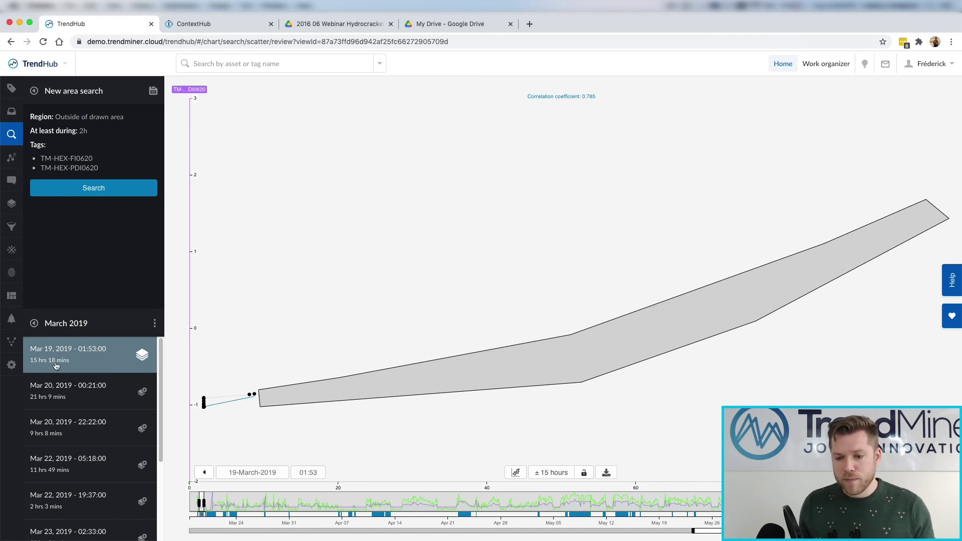
scroll(76, 375, "down", 3)
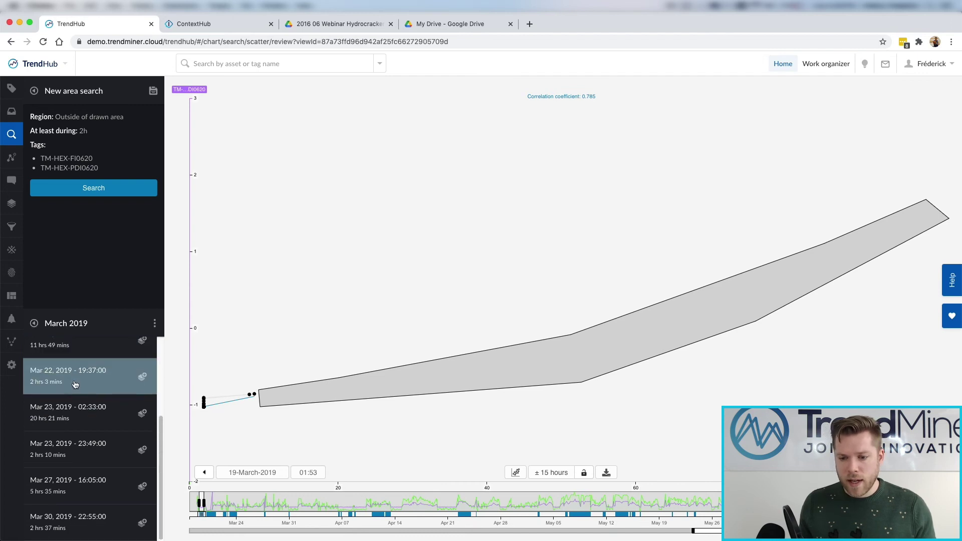
left_click(143, 412)
Add the 7 May and 29 May 2019 results as comparison layers
left_click(35, 325)
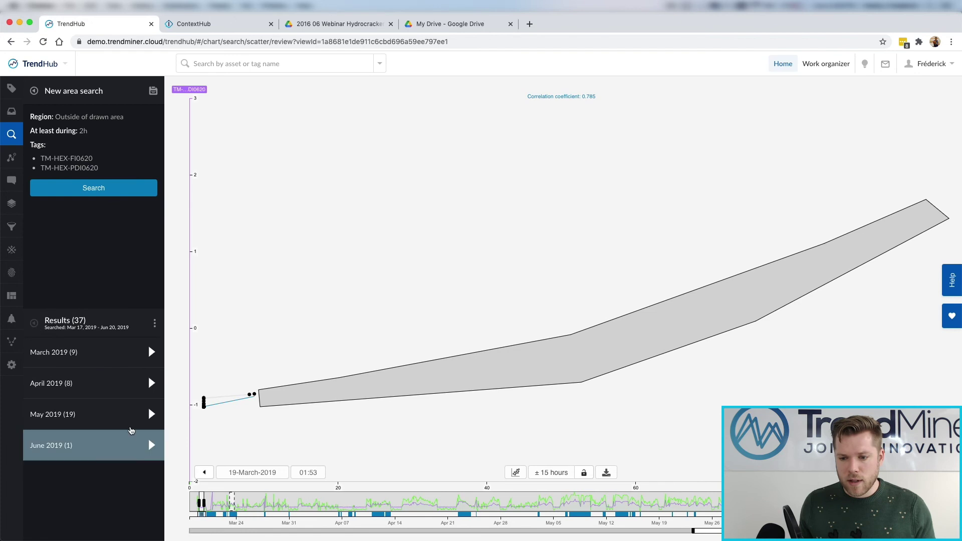
left_click(145, 414)
left_click(94, 410)
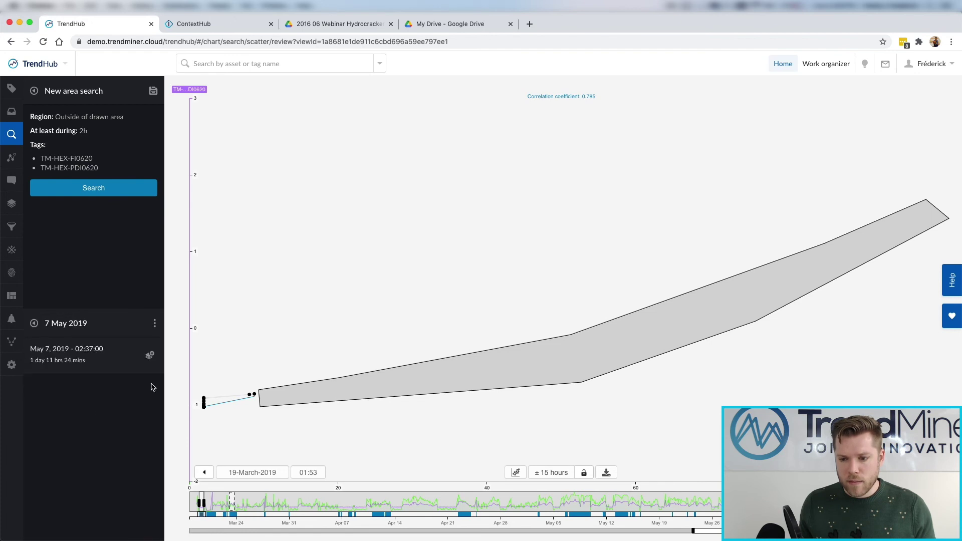
left_click(150, 358)
left_click(34, 324)
scroll(73, 421, "down", 5)
left_click(142, 492)
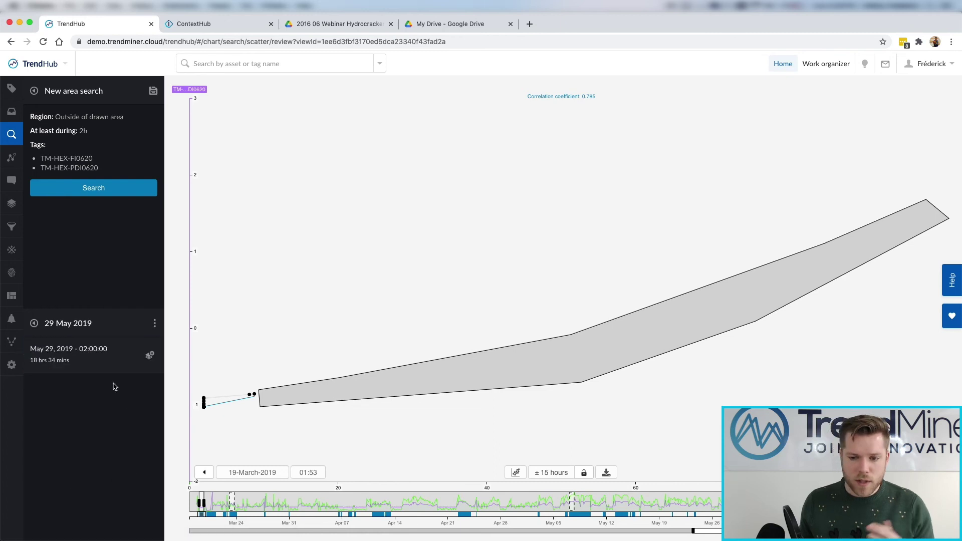
left_click(150, 357)
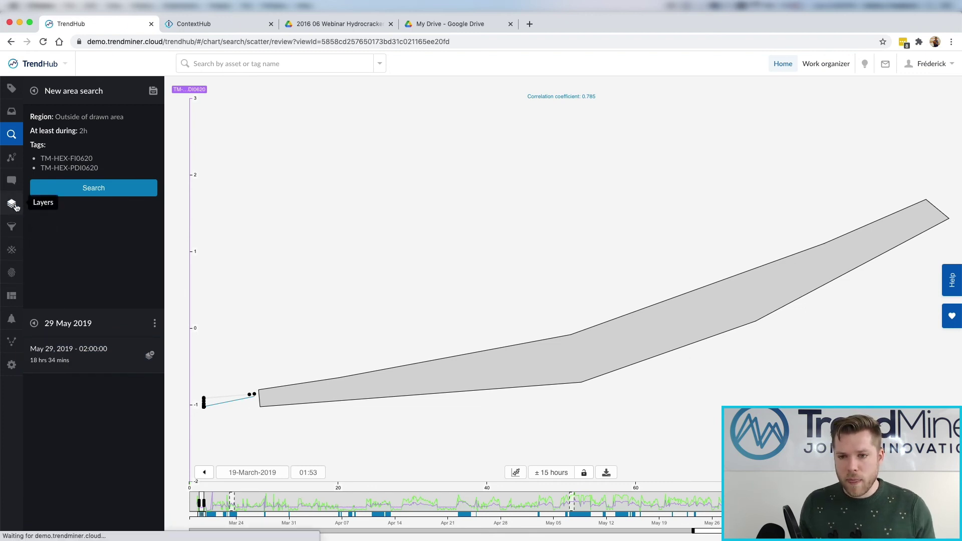
Switch the chart showing the four date layers to a Stacked Trend
left_click(12, 205)
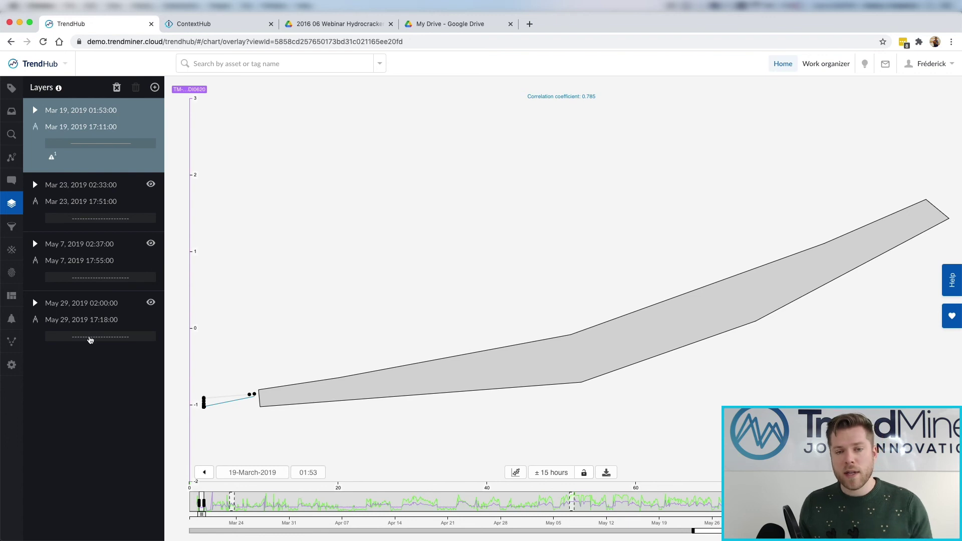
left_click(515, 472)
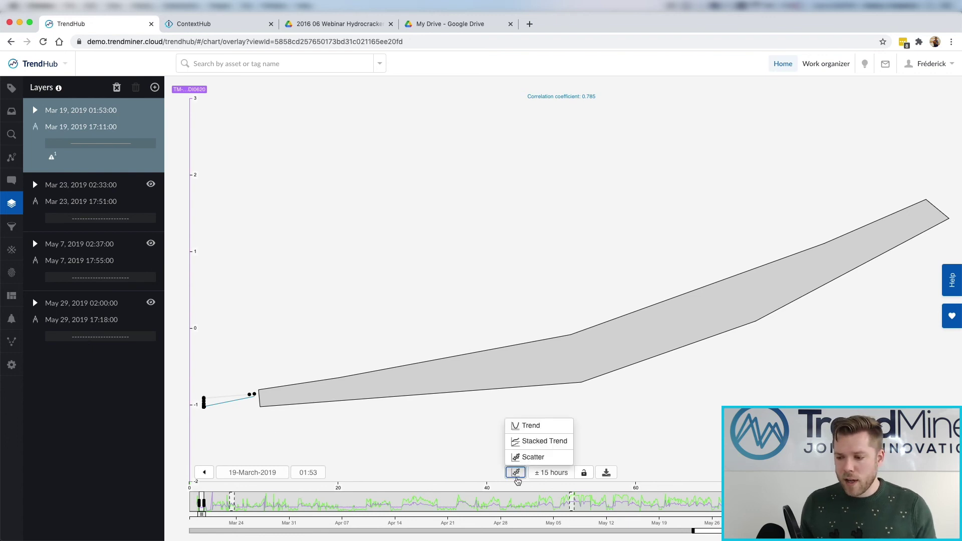
left_click(521, 441)
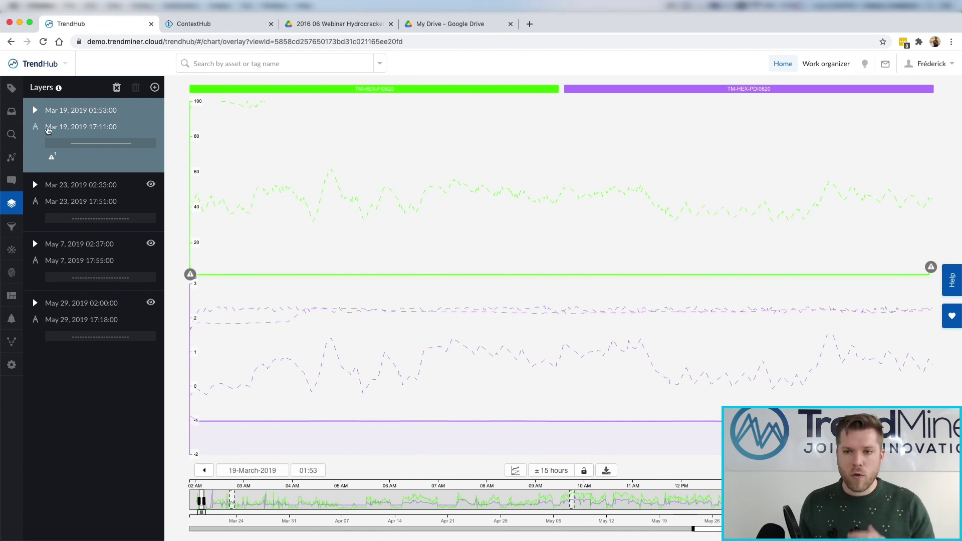
left_click(8, 90)
Compare the seven TM-HEX tags' average values across the four layers, then close the table
left_click(143, 89)
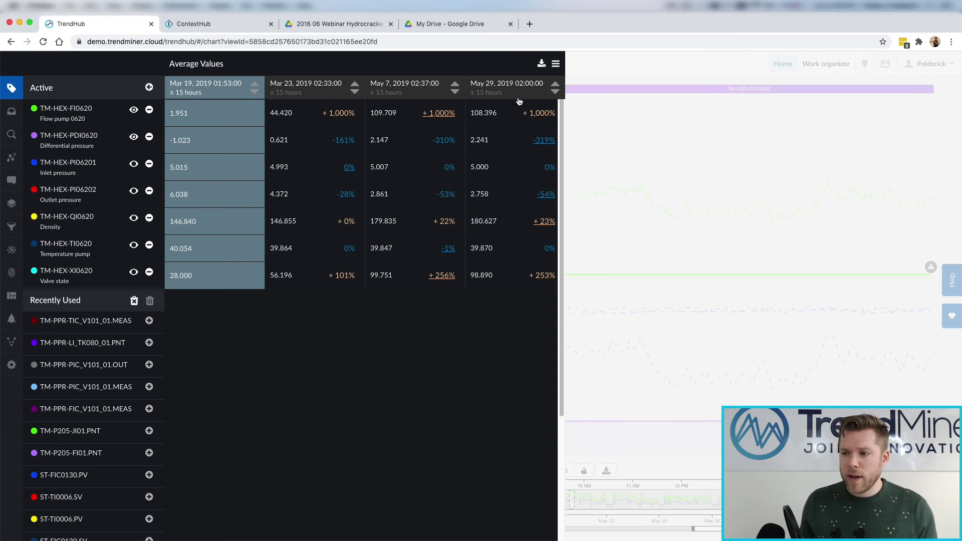
left_click(582, 64)
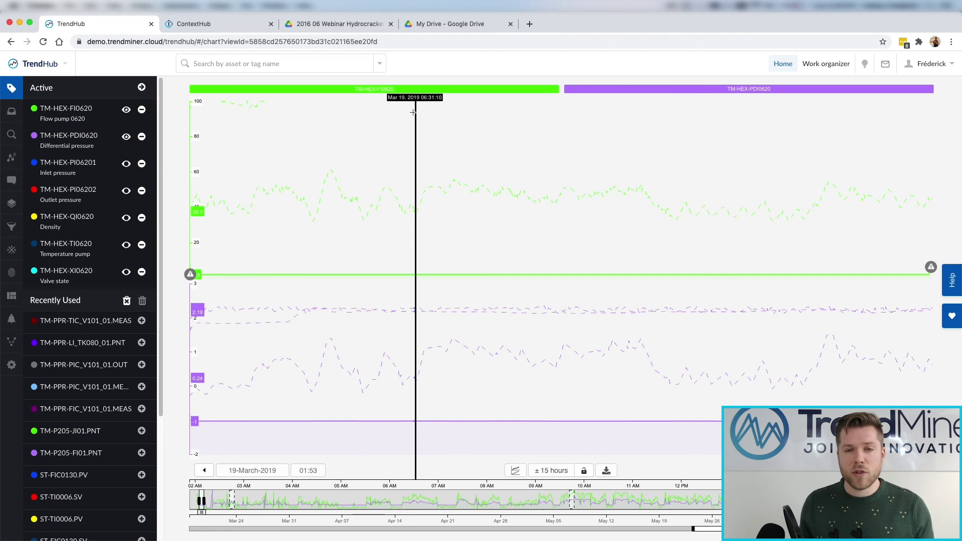